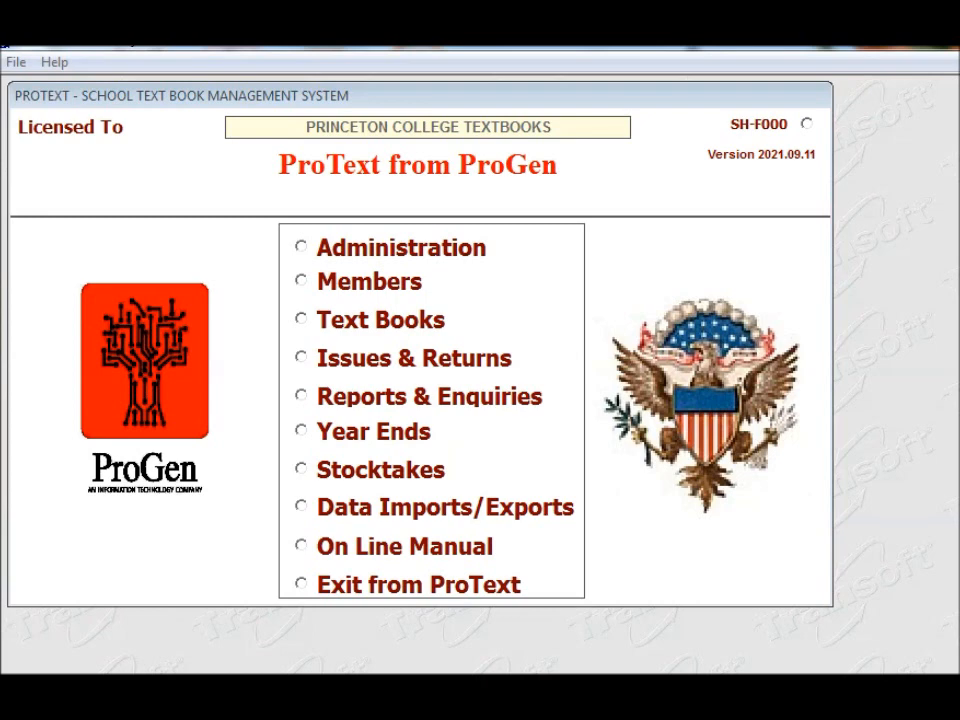
View the printed list of classes or learner groups for all classes, and return to the main menu.
left_click(305, 279)
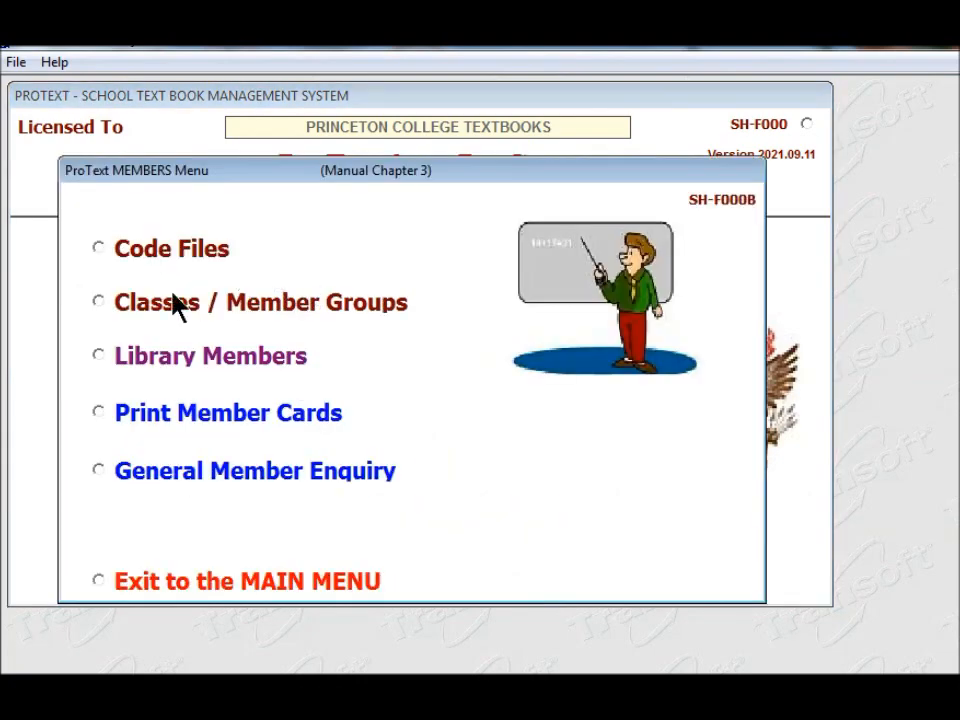
left_click(128, 304)
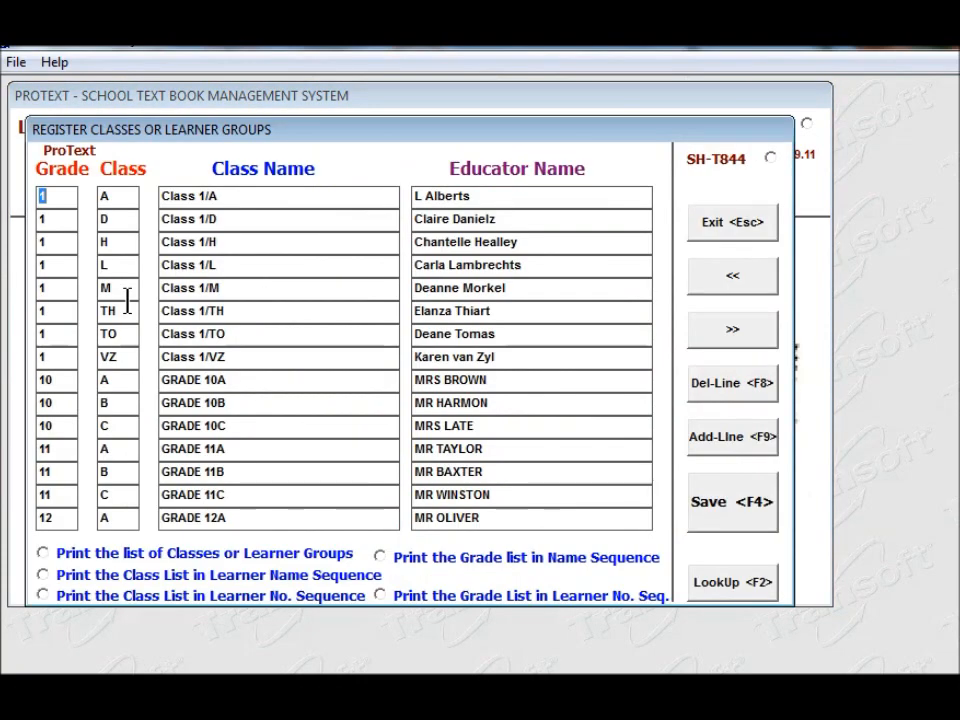
left_click(40, 551)
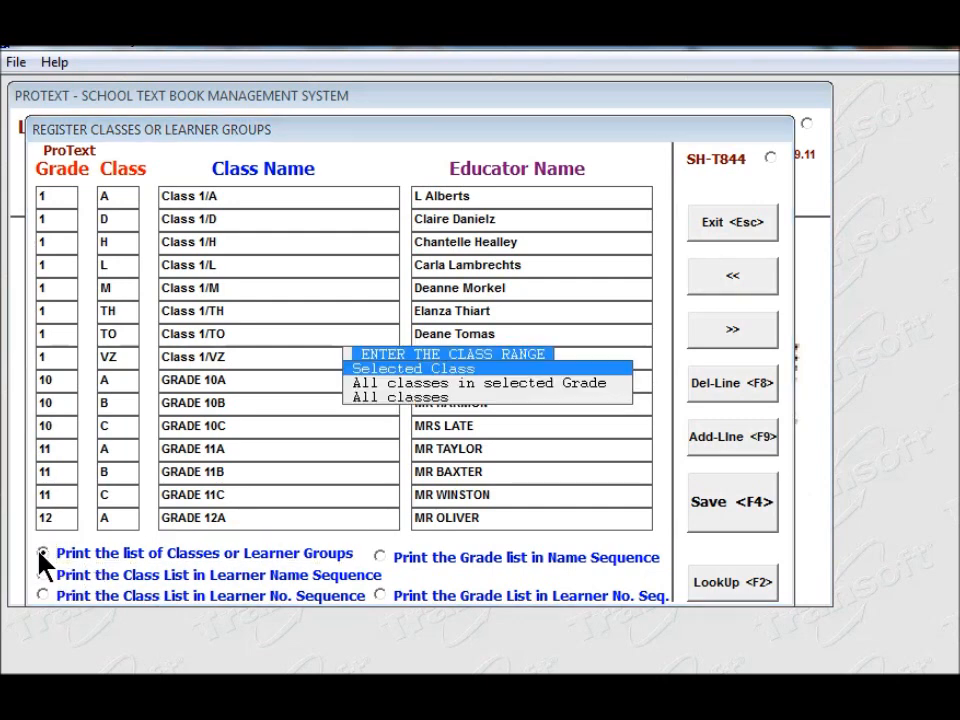
left_click(396, 395)
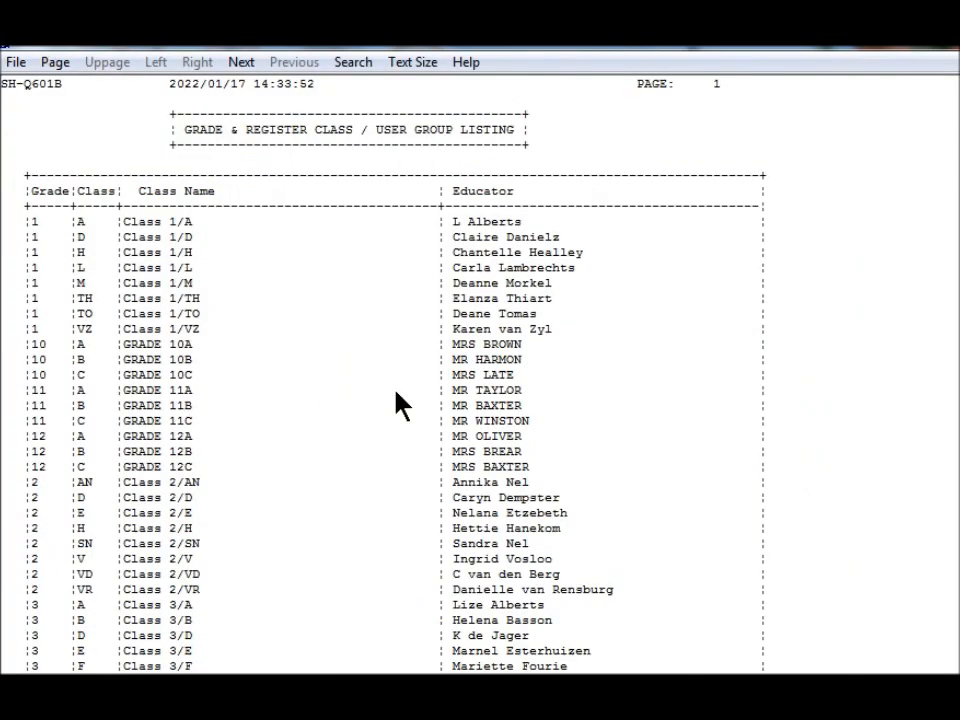
left_click(17, 66)
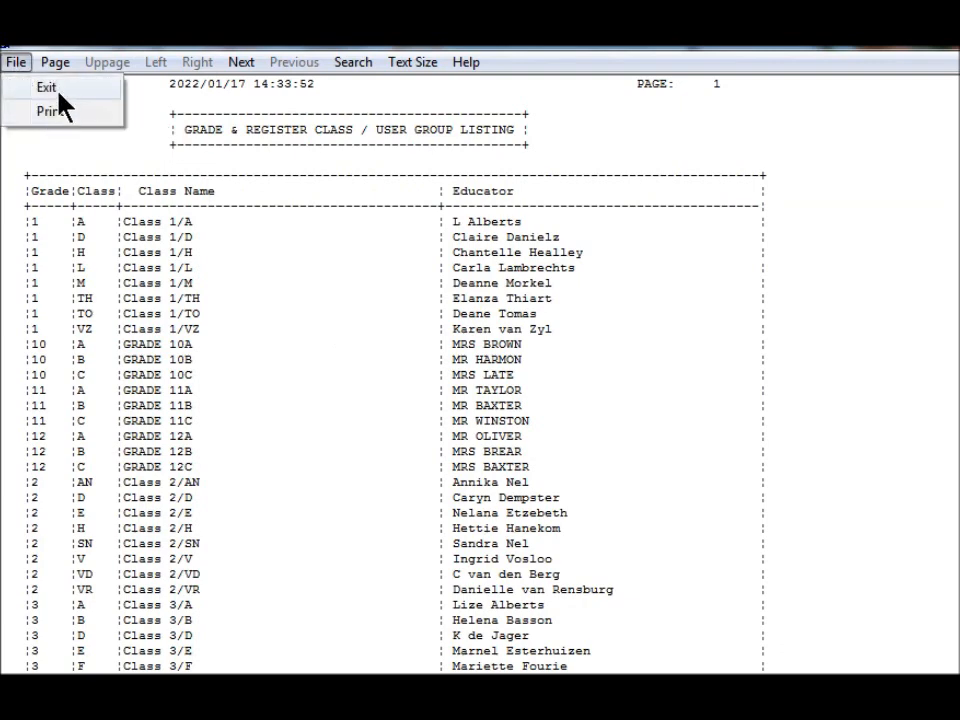
left_click(58, 92)
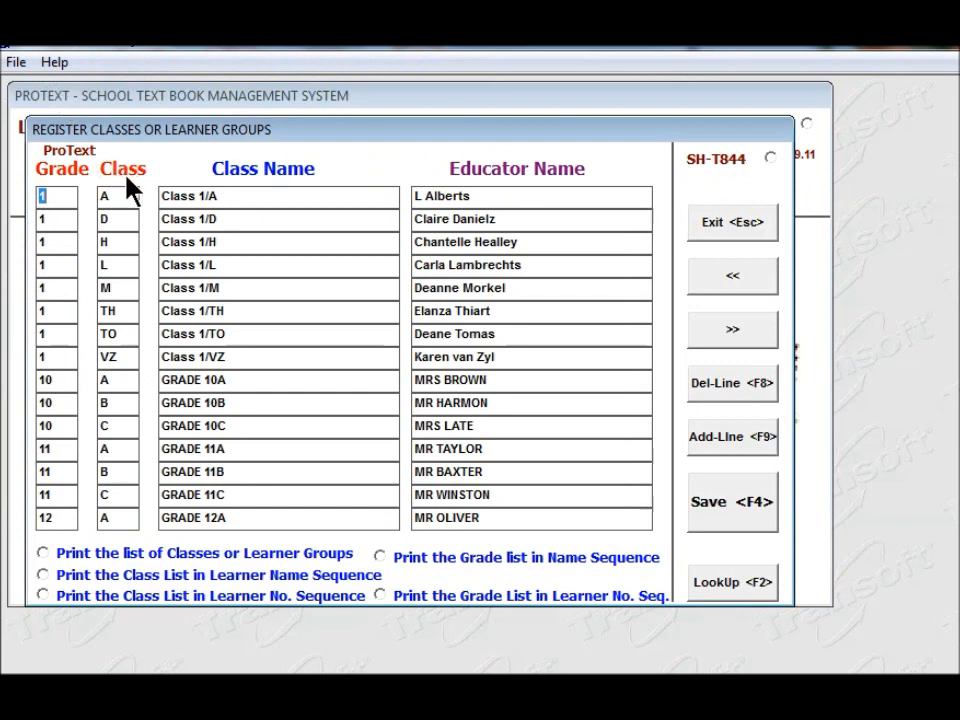
left_click(754, 231)
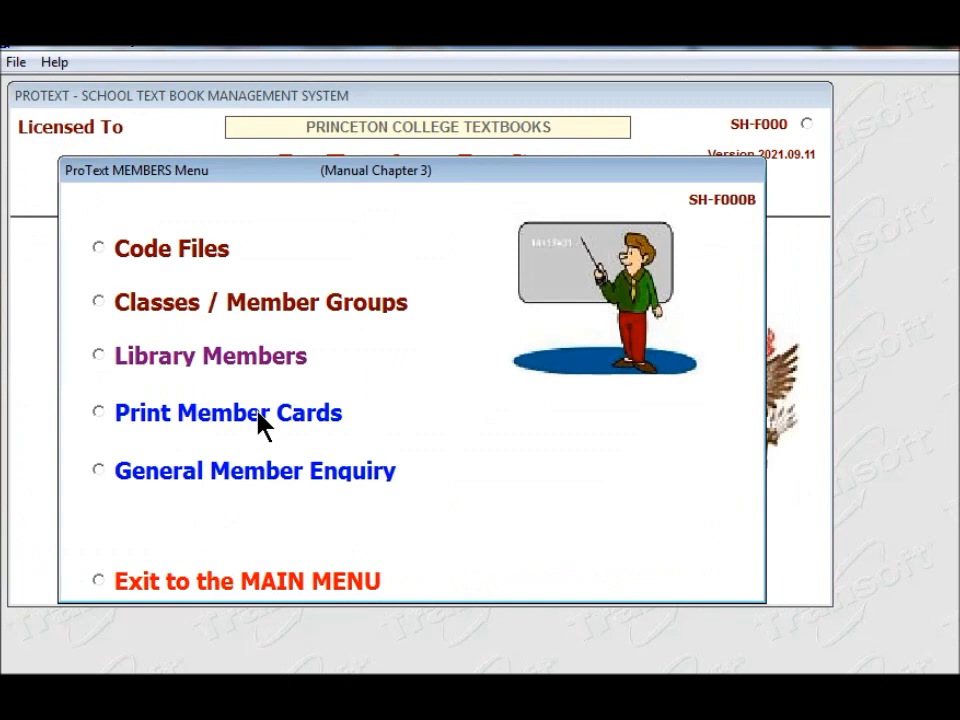
left_click(100, 580)
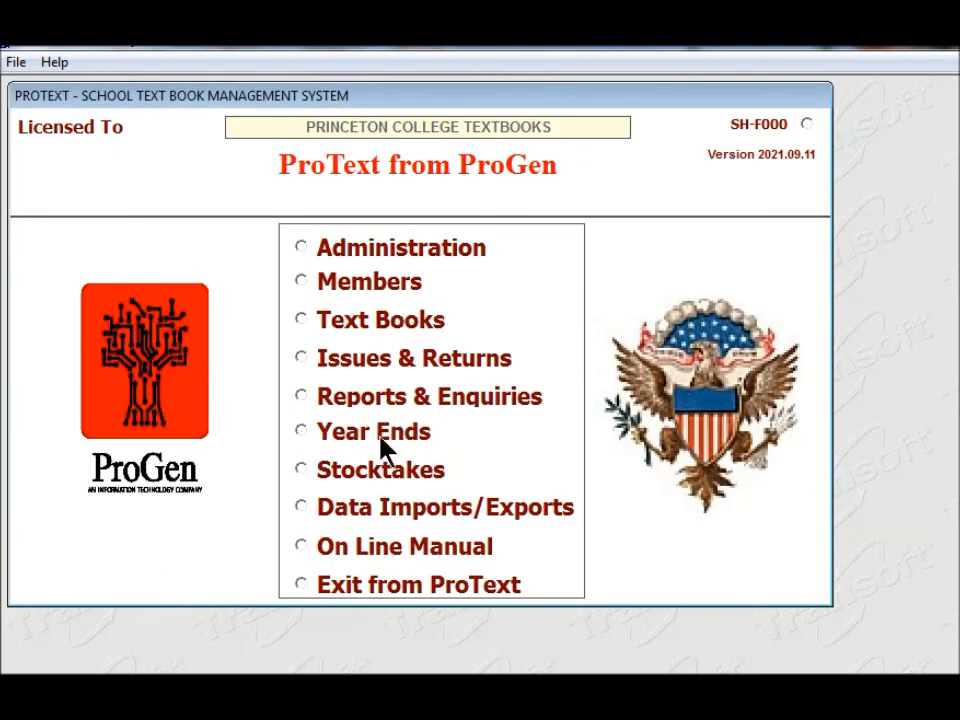
Enter PROCEED as the year-end confirmation for moving to academic year 2024, and leave the form without updating.
left_click(303, 433)
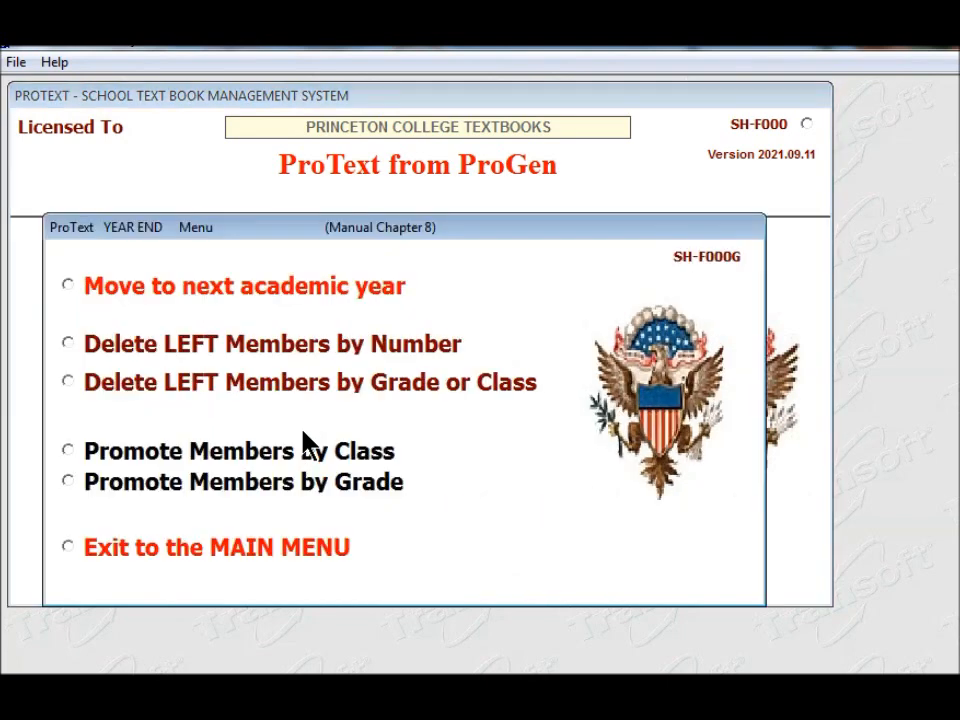
left_click(70, 284)
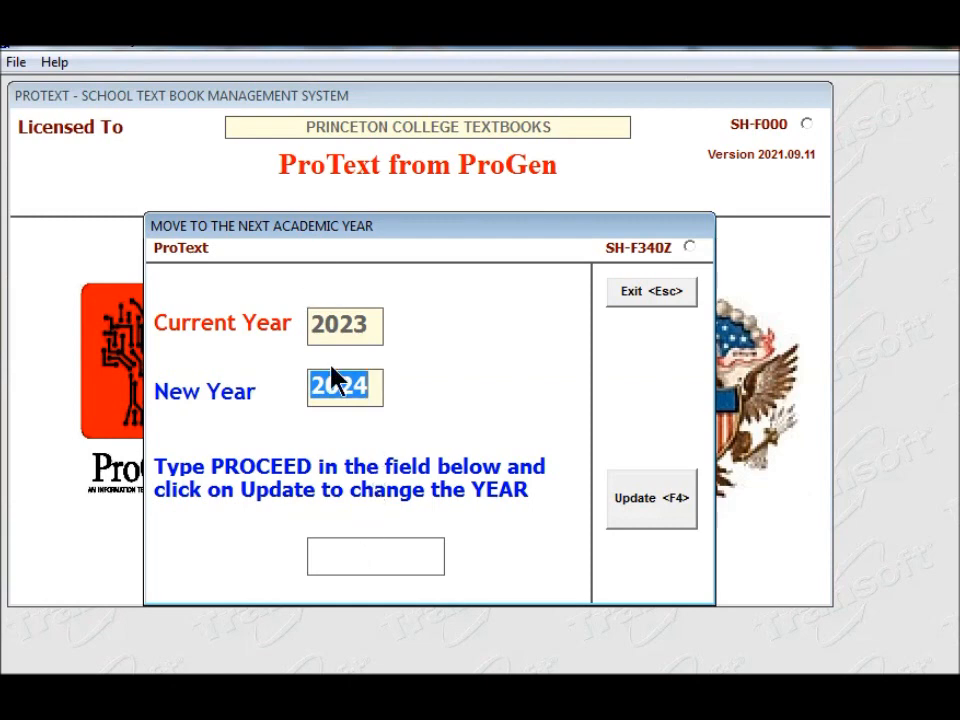
left_click(389, 551)
type("PROCEED")
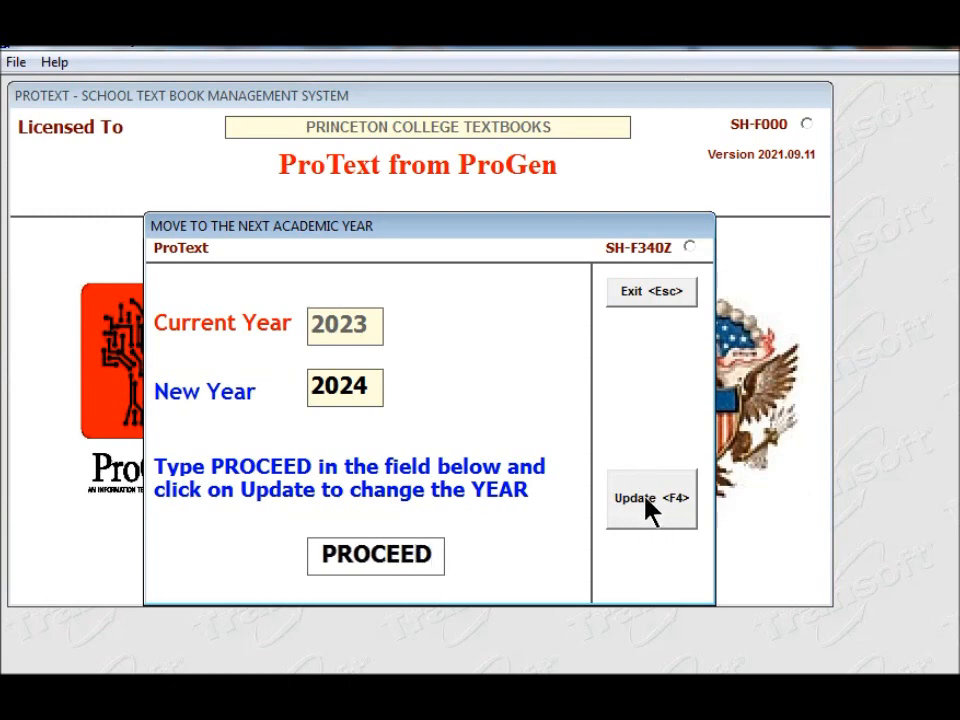
left_click(636, 289)
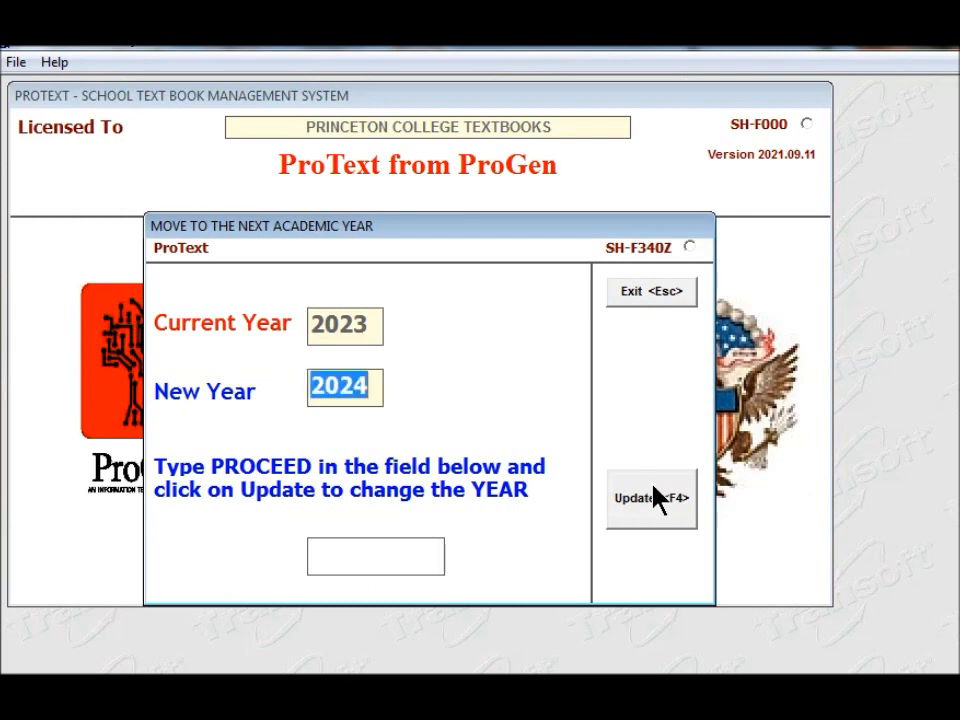
left_click(620, 295)
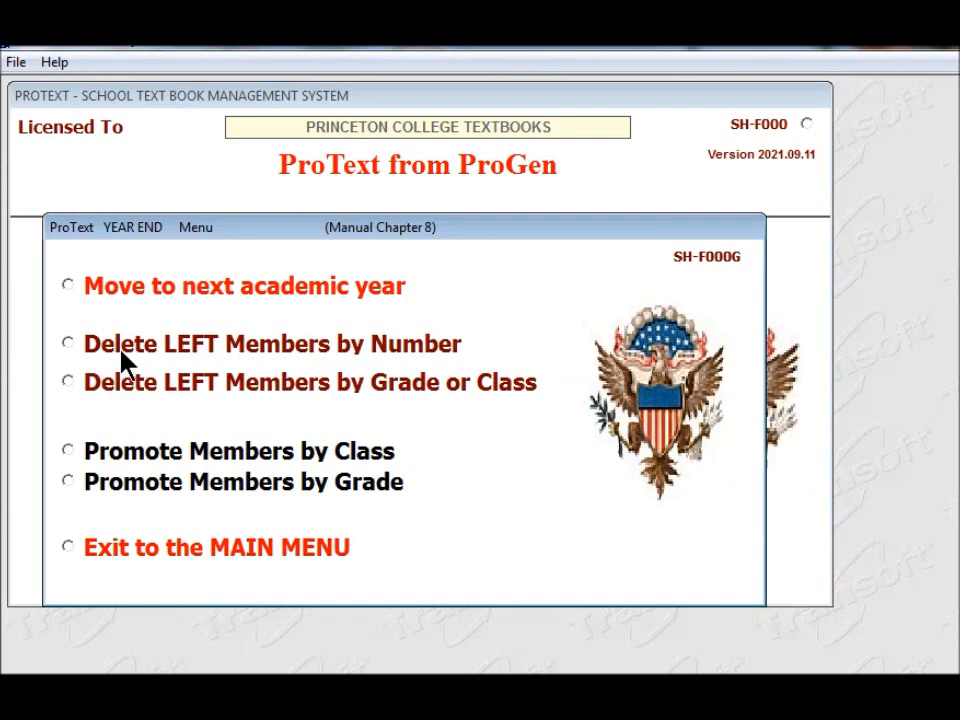
Open the year-end deletion of LEFT members by number and dismiss the notice about members owing books or fines.
left_click(69, 343)
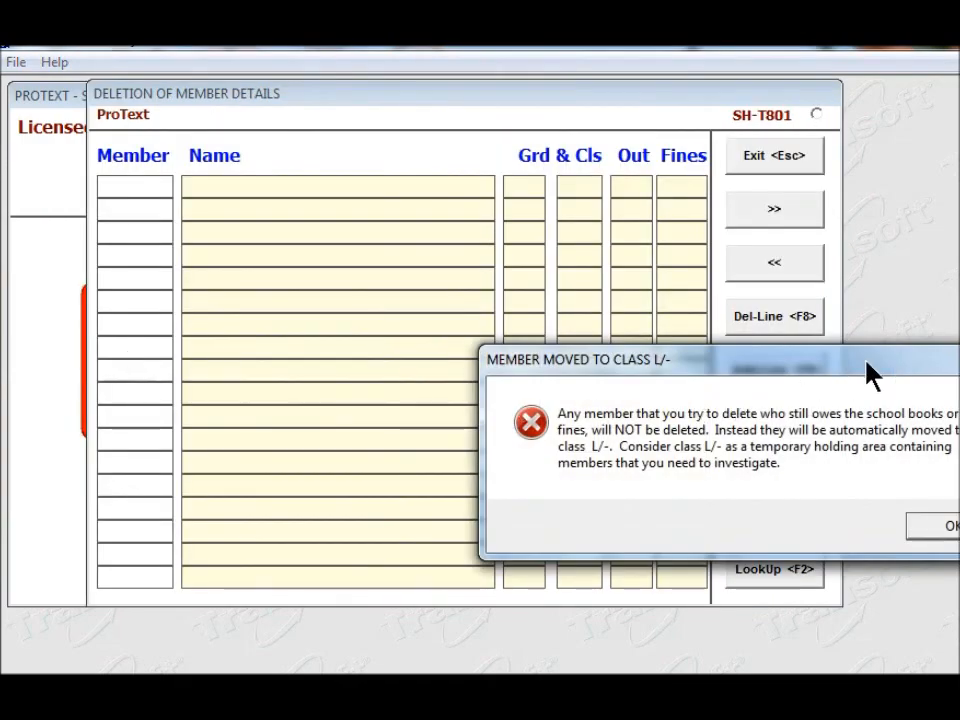
left_click_drag(866, 368, 675, 347)
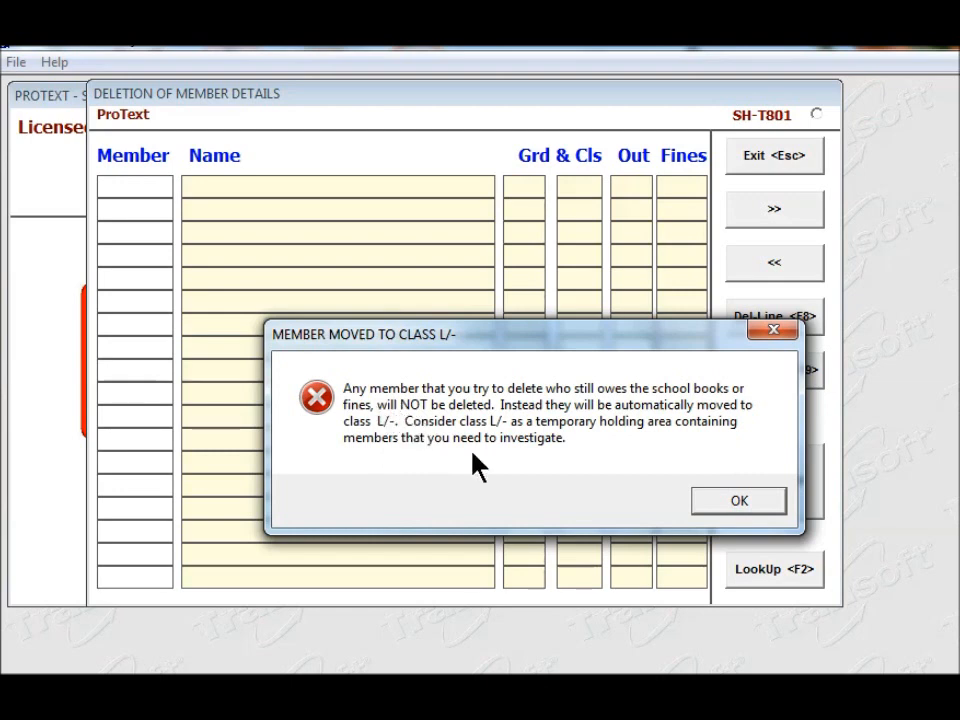
left_click(741, 503)
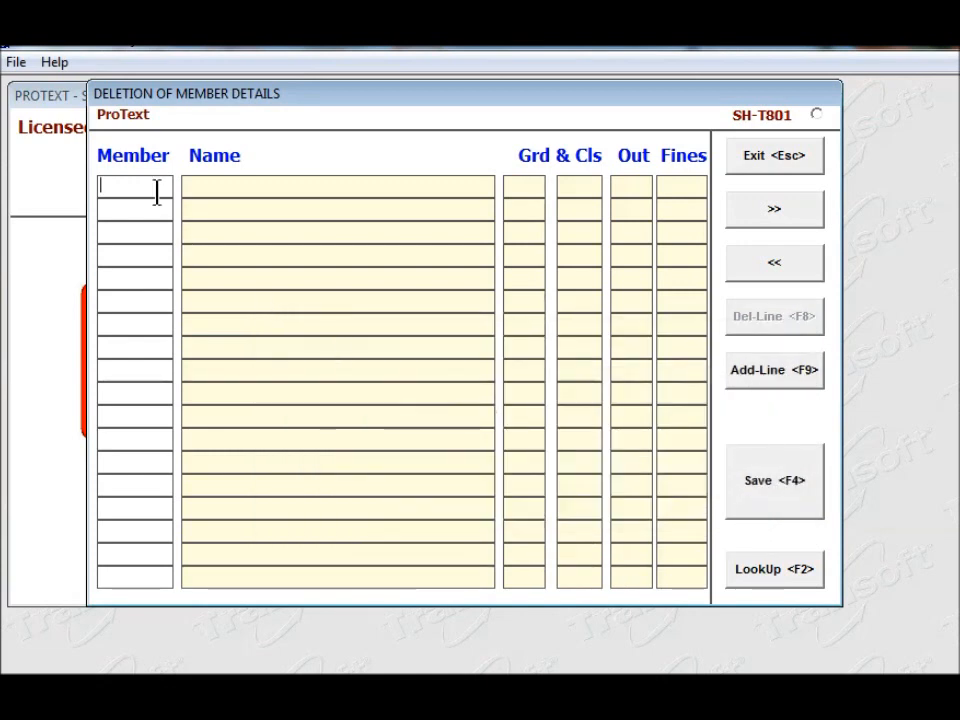
Enter a registered member's number on the first line of the deletion list, replacing any number that is not defined.
type("12")
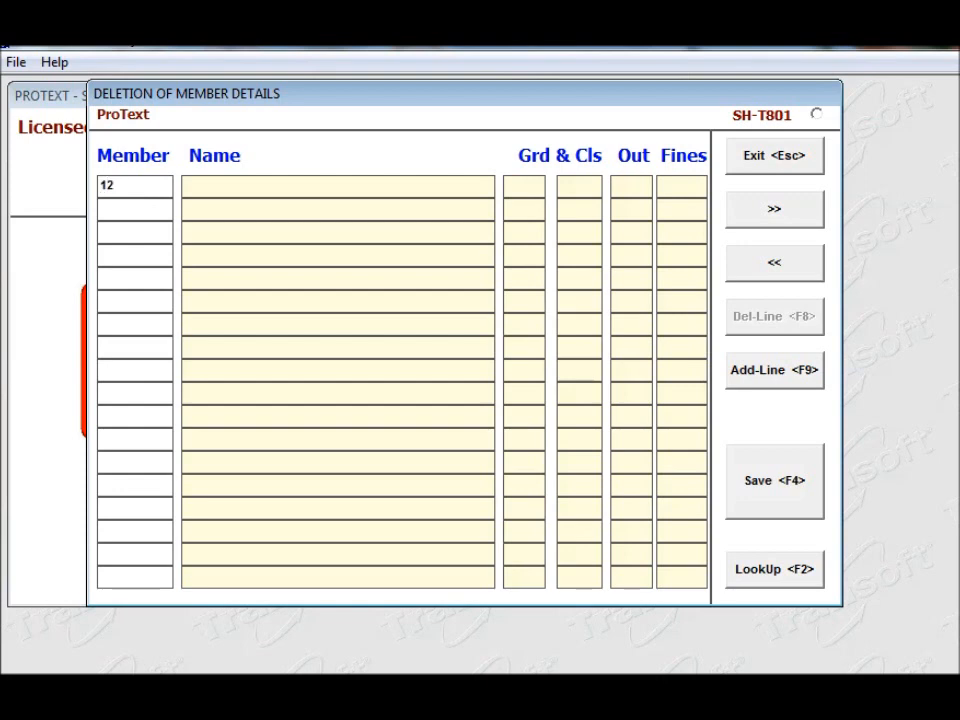
type("4")
key("Return")
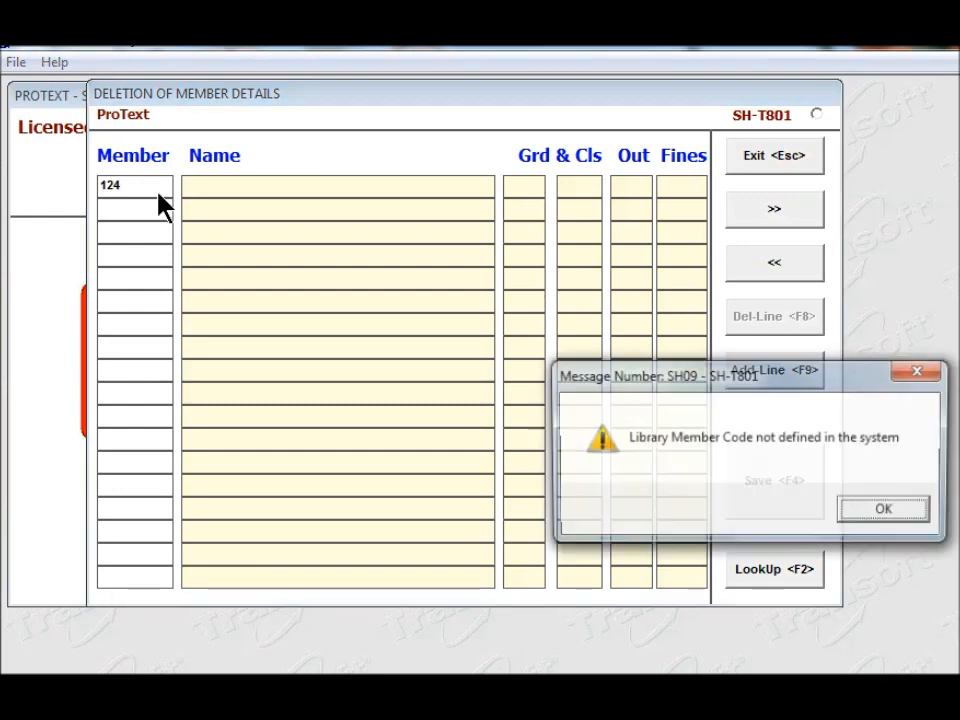
key("Return")
type("123")
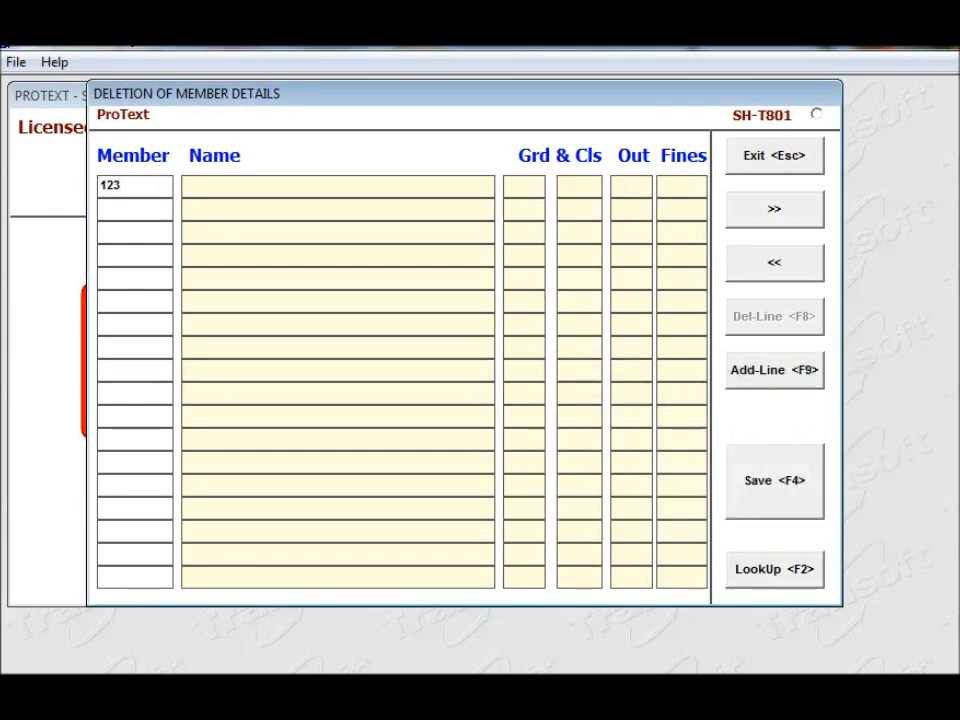
key("Return")
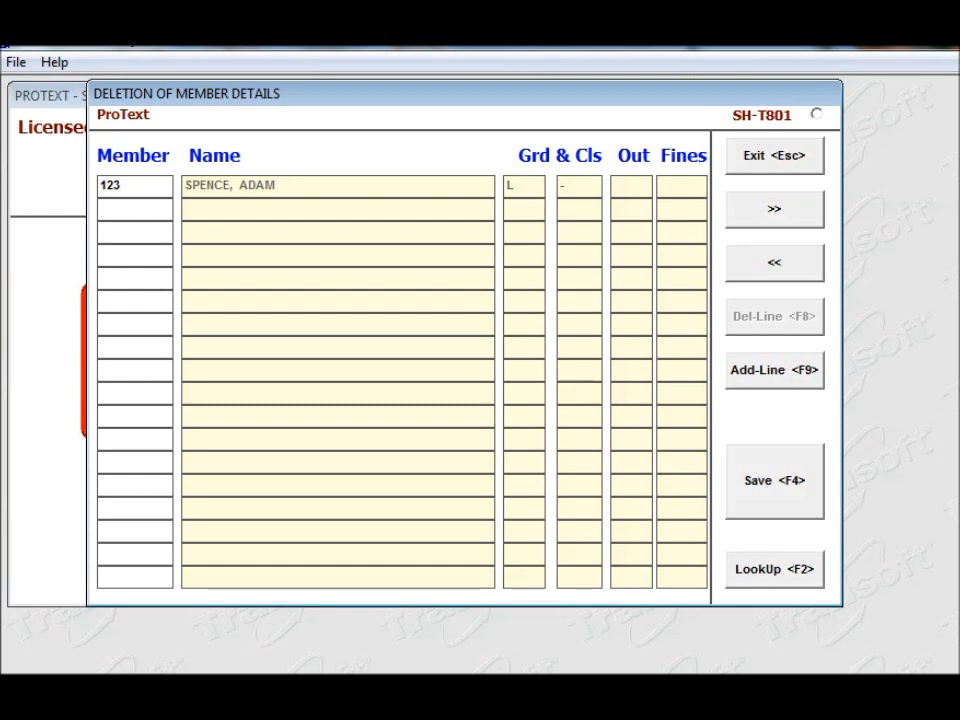
Fill the second deletion line through the member lookup with the fourteenth listed member, in grade 11 class A.
type("234")
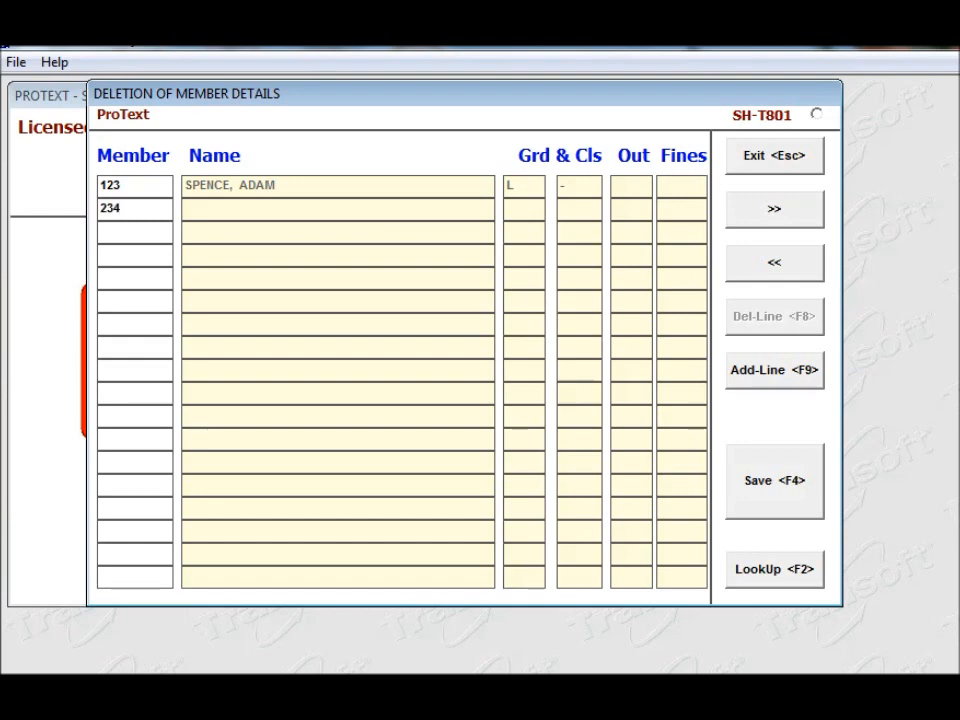
key("Return")
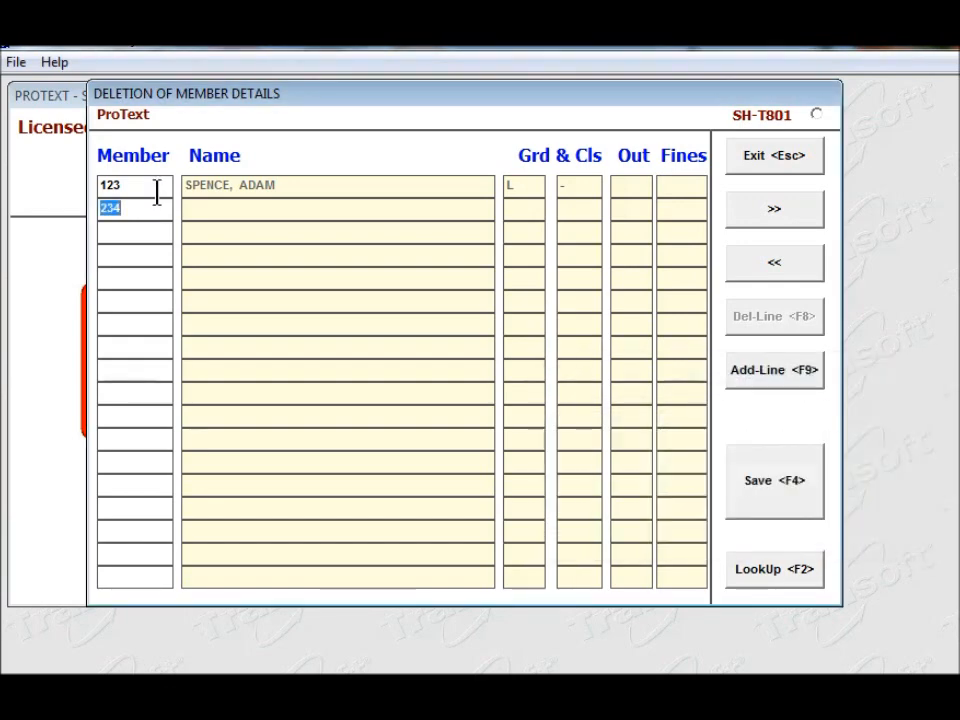
key("F2")
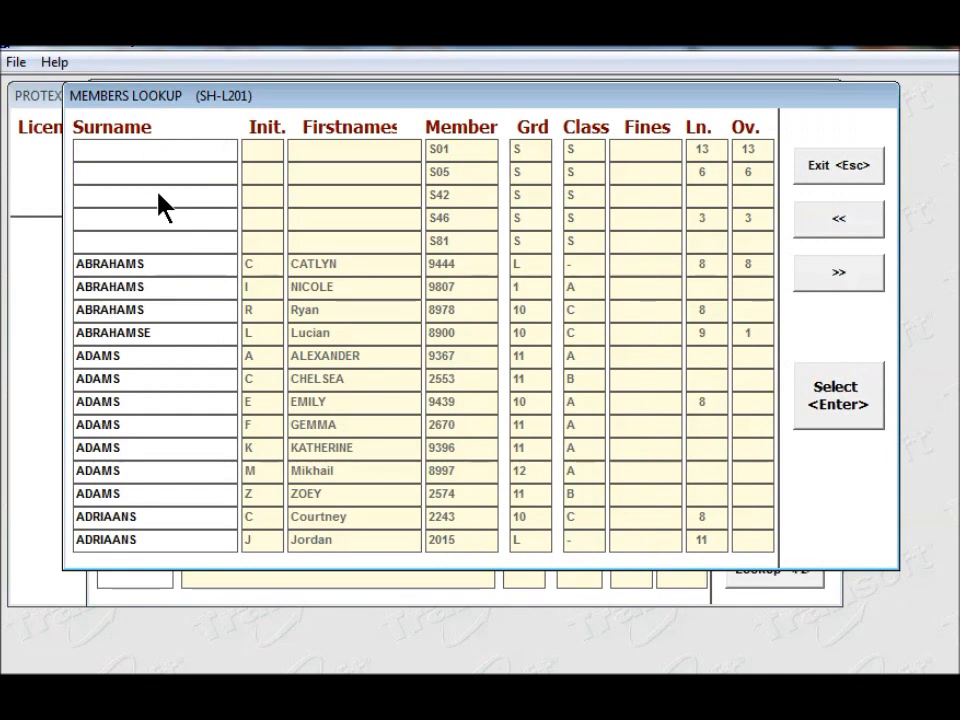
key("Down")
key("Down")
key("Down")
key("Down")
key("Down")
key("Down")
key("Down")
key("Down")
key("Down")
key("Down")
key("Down")
key("Down")
key("Down")
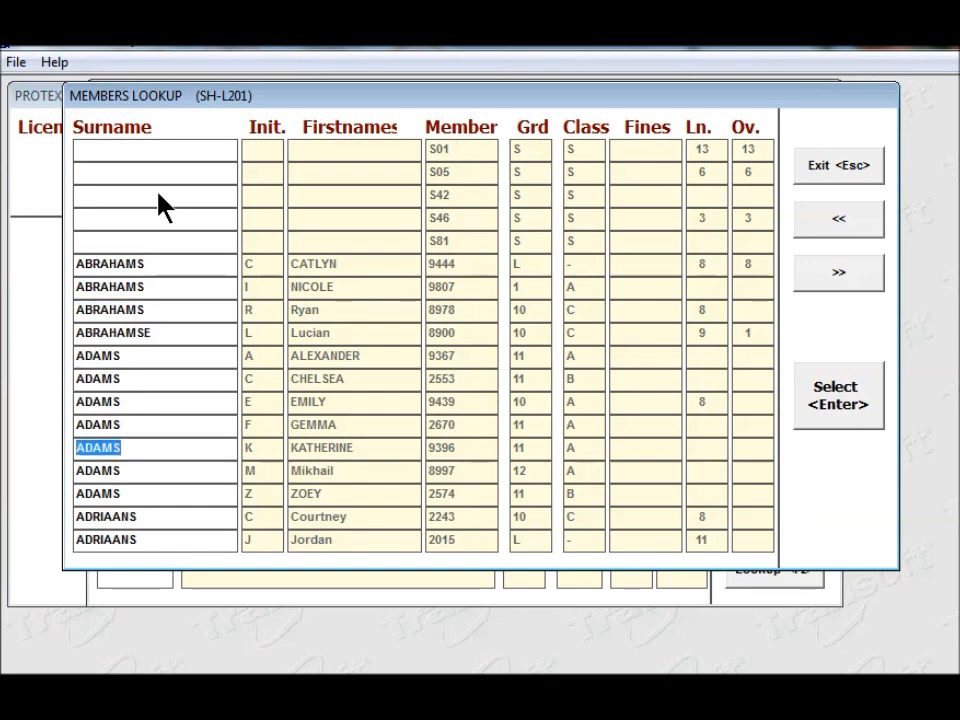
key("Return")
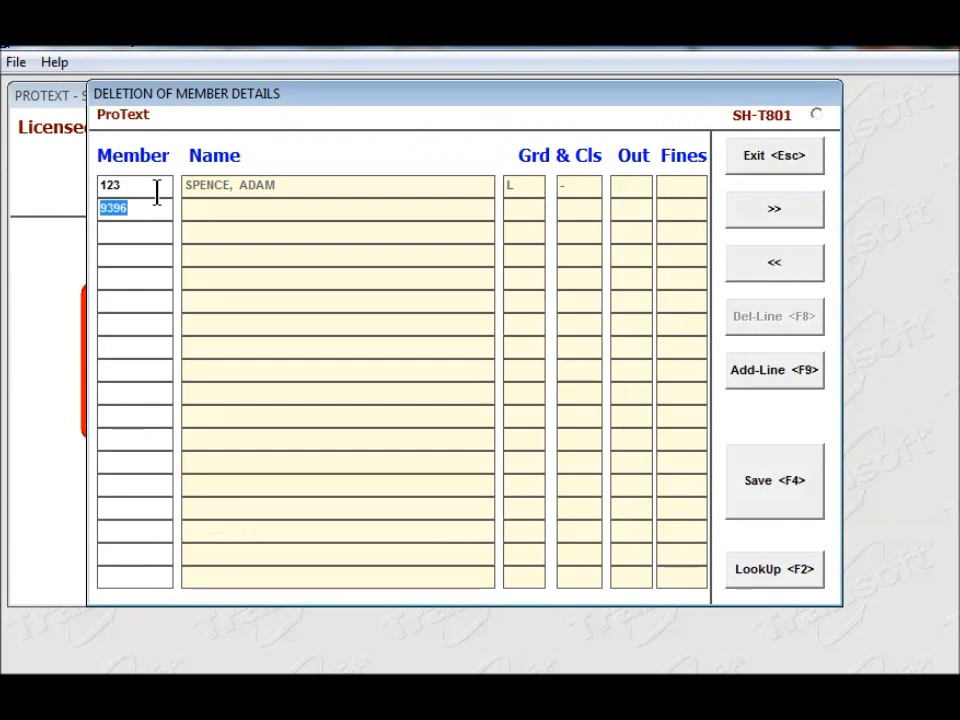
key("Return")
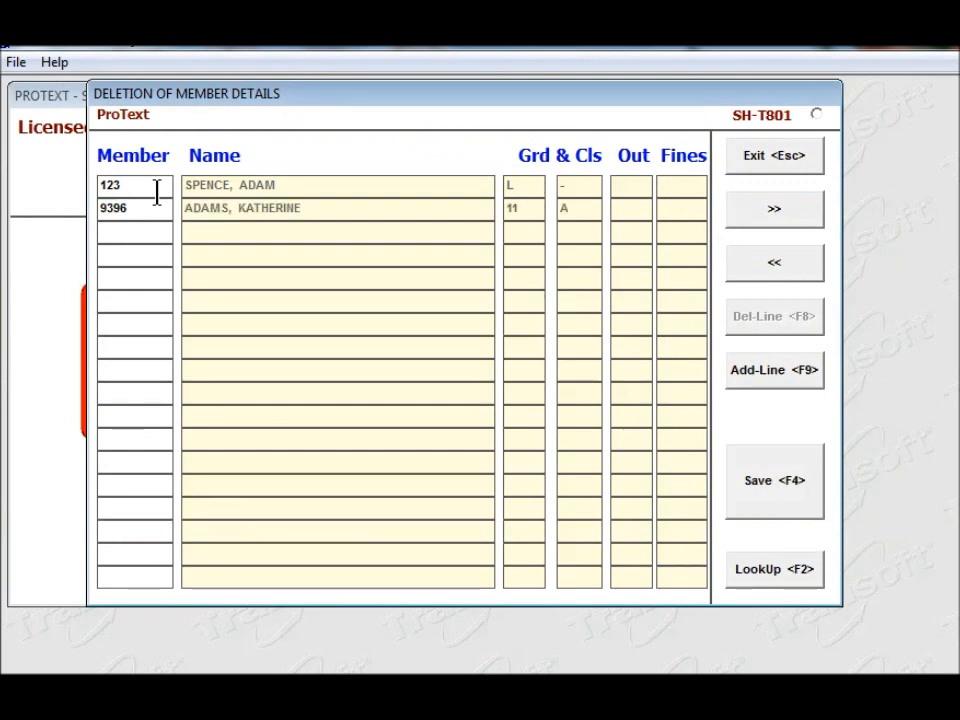
Fill the third deletion line through the member lookup with the sixteenth listed member, in grade 11 class B.
key("F2")
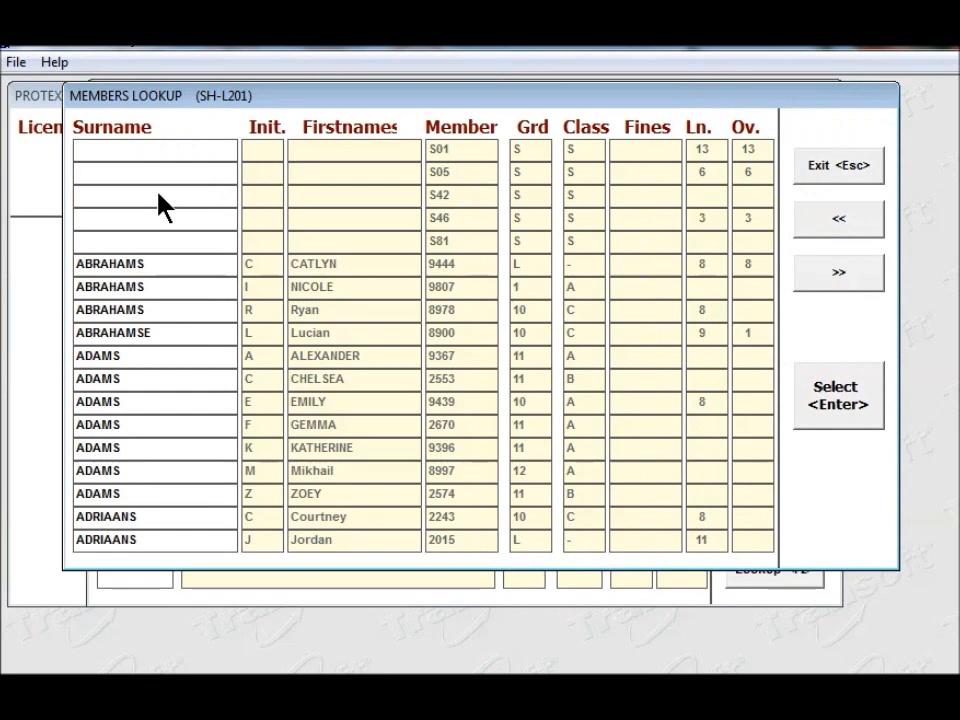
key("Down")
key("Down")
key("Down")
key("Down")
key("Down")
key("Down")
key("Down")
key("Down")
key("Down")
key("Down")
key("Down")
key("Down")
key("Down")
key("Down")
key("Down")
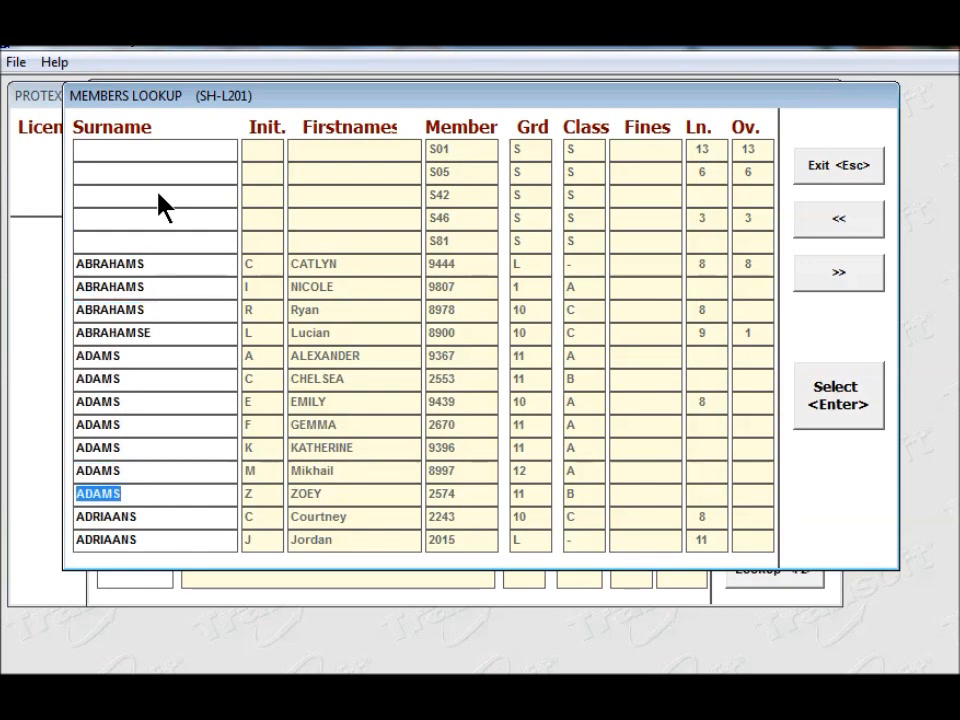
key("Return")
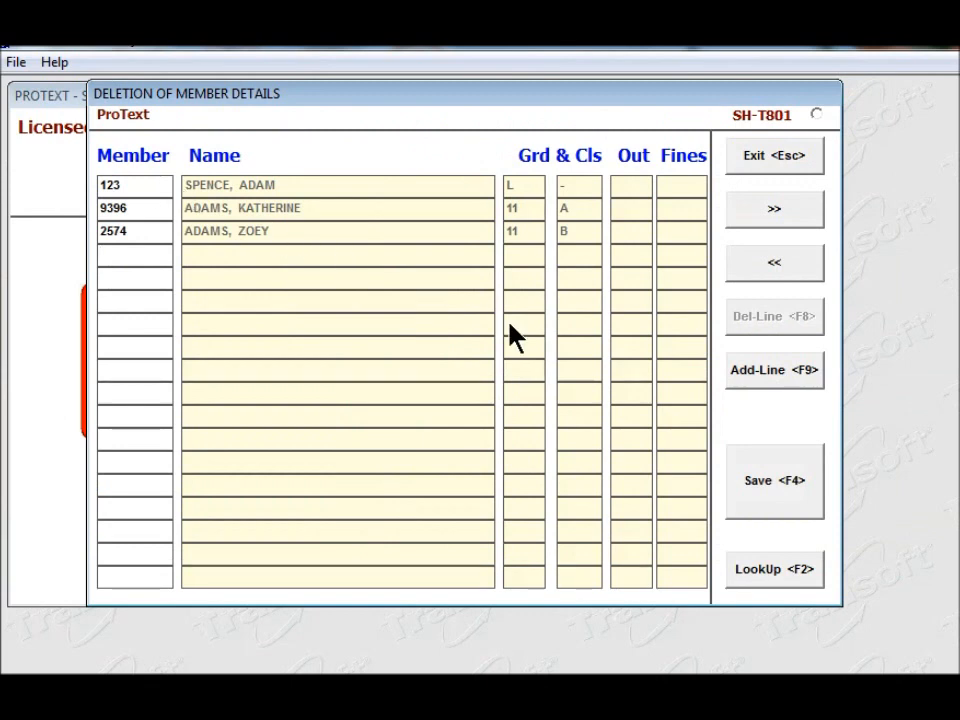
Save the deletion of the three listed members and acknowledge the message.
left_click(766, 493)
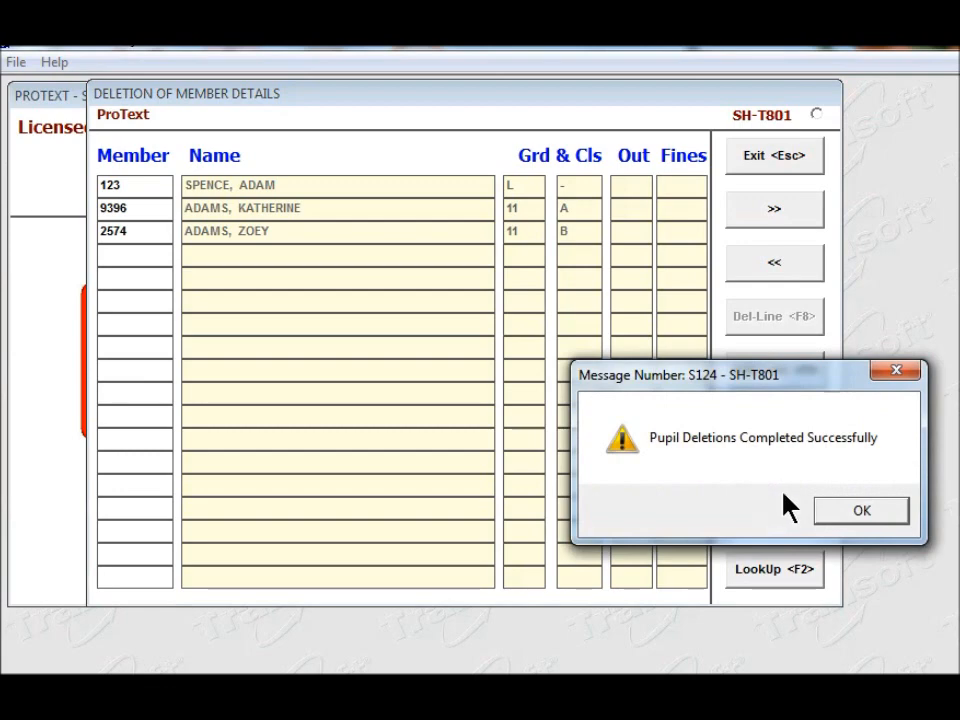
left_click(860, 511)
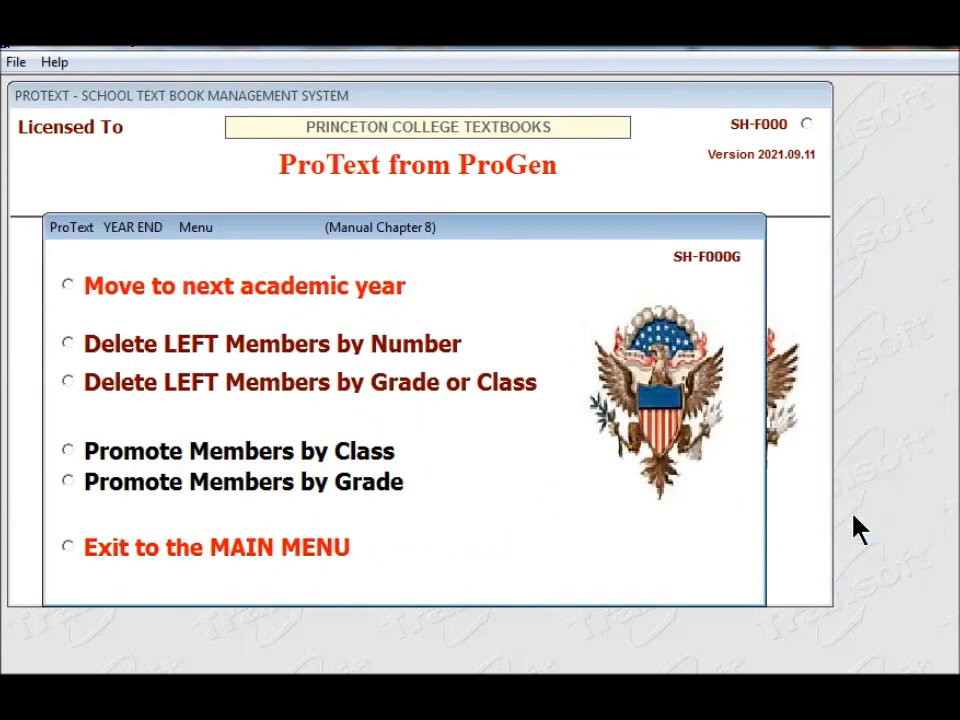
Open the routine for deleting left members by grade or class, acknowledge its notice, and list all classes of grade 12.
left_click(185, 391)
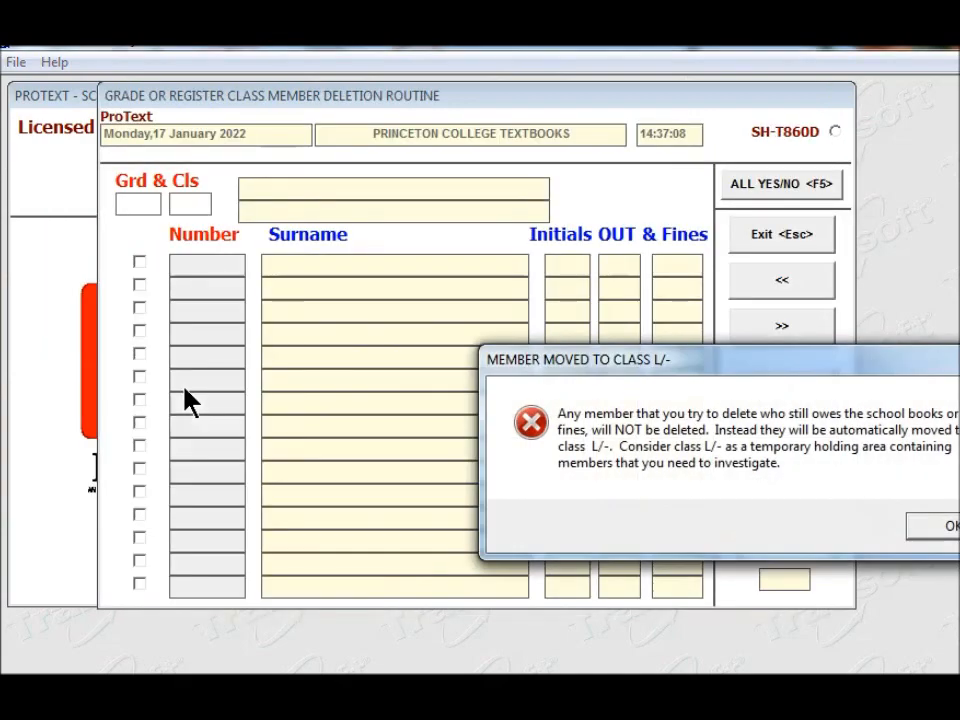
left_click_drag(926, 364, 670, 360)
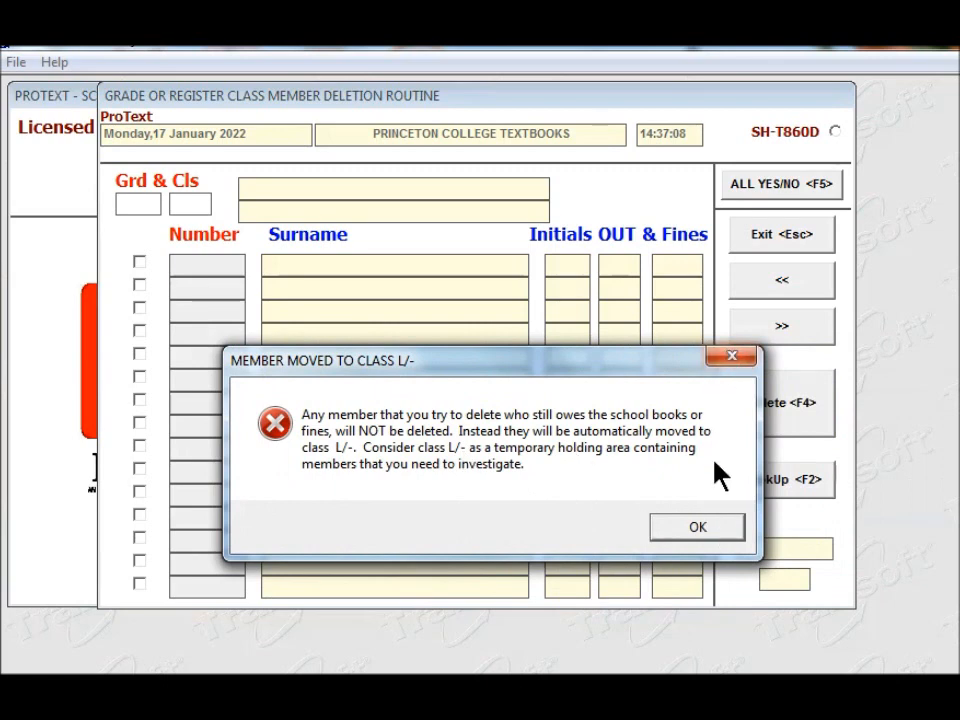
left_click(715, 530)
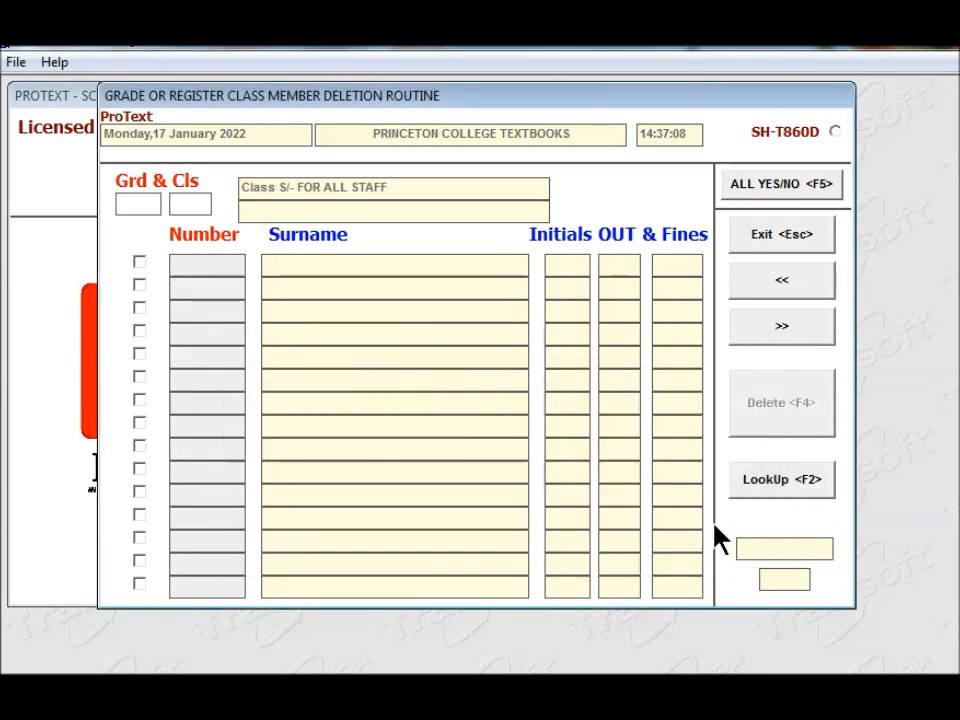
type("12")
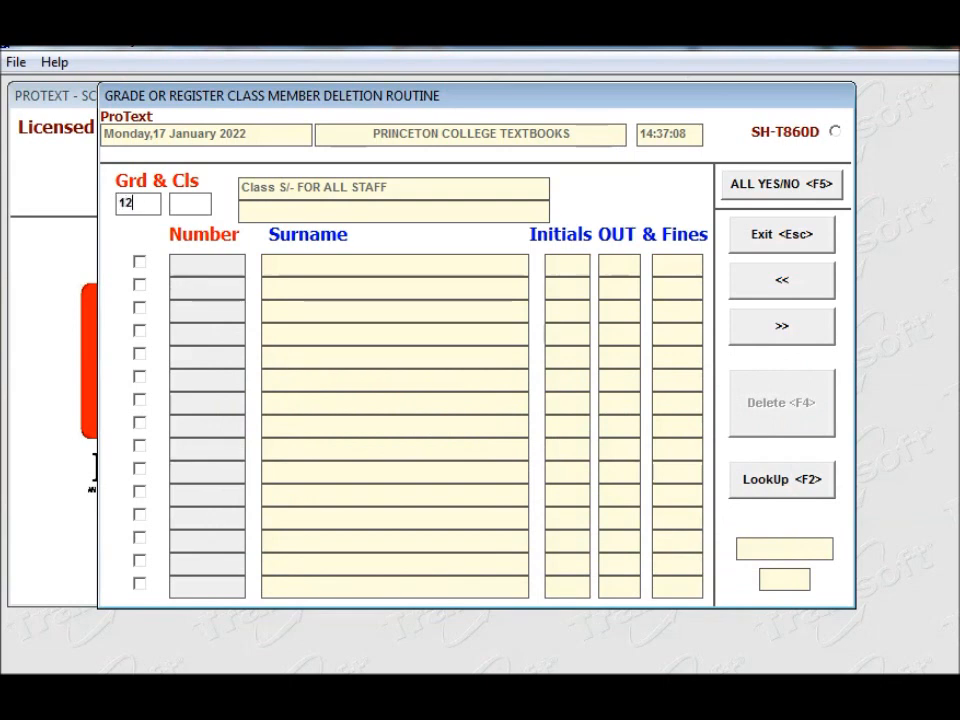
key("Return")
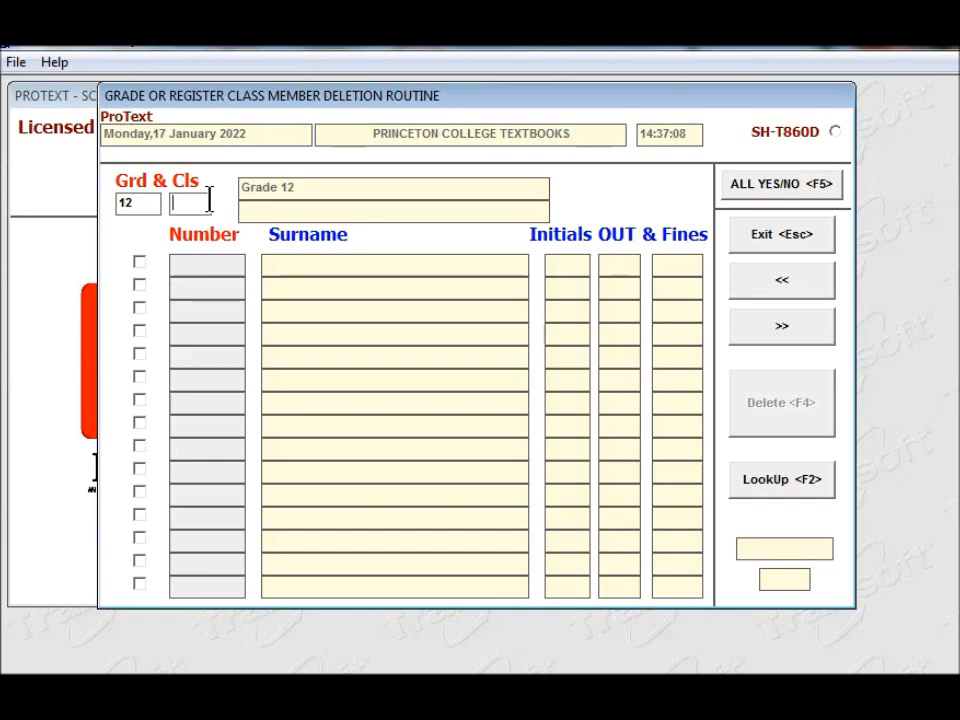
key("Return")
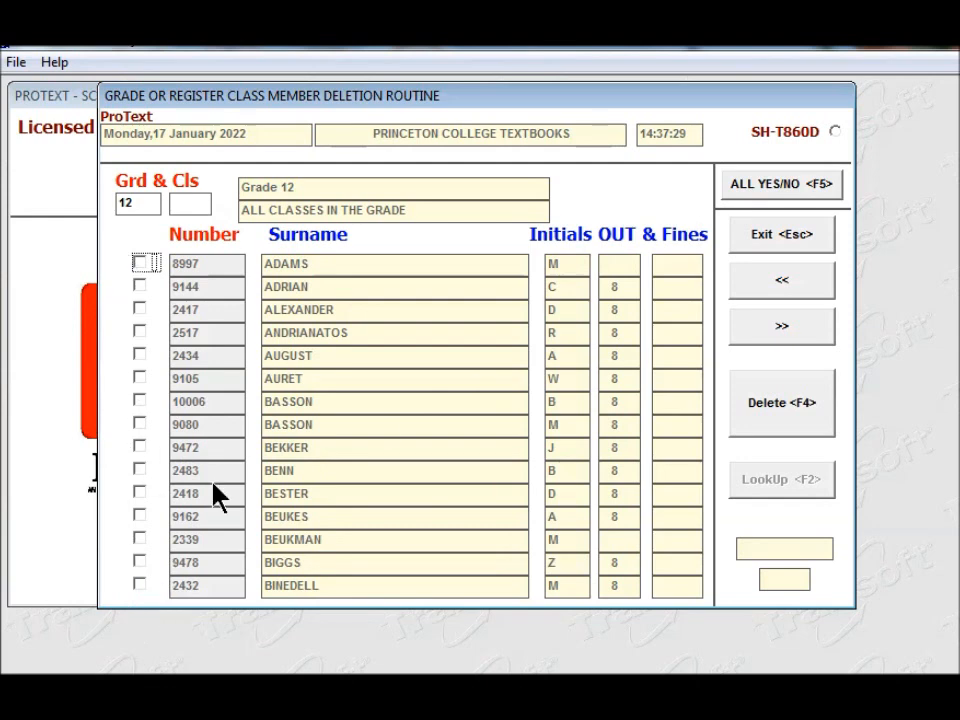
Delete all grade 12 members except the ninth listed one, then close the report of undeleted members and acknowledge the messages.
left_click(793, 185)
left_click(141, 449)
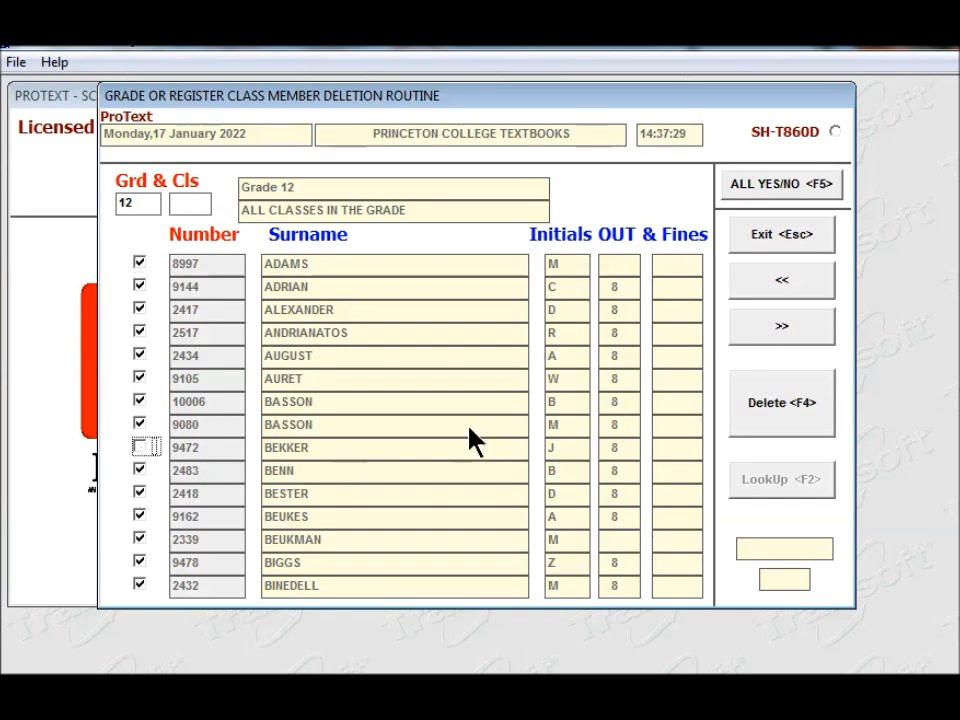
left_click(796, 412)
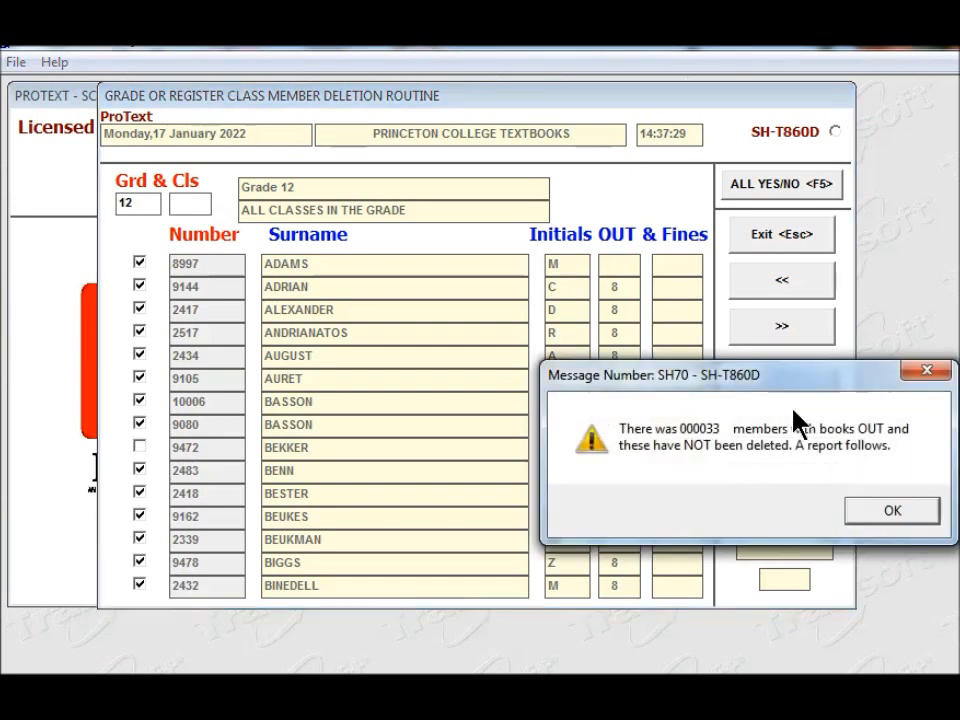
left_click(889, 515)
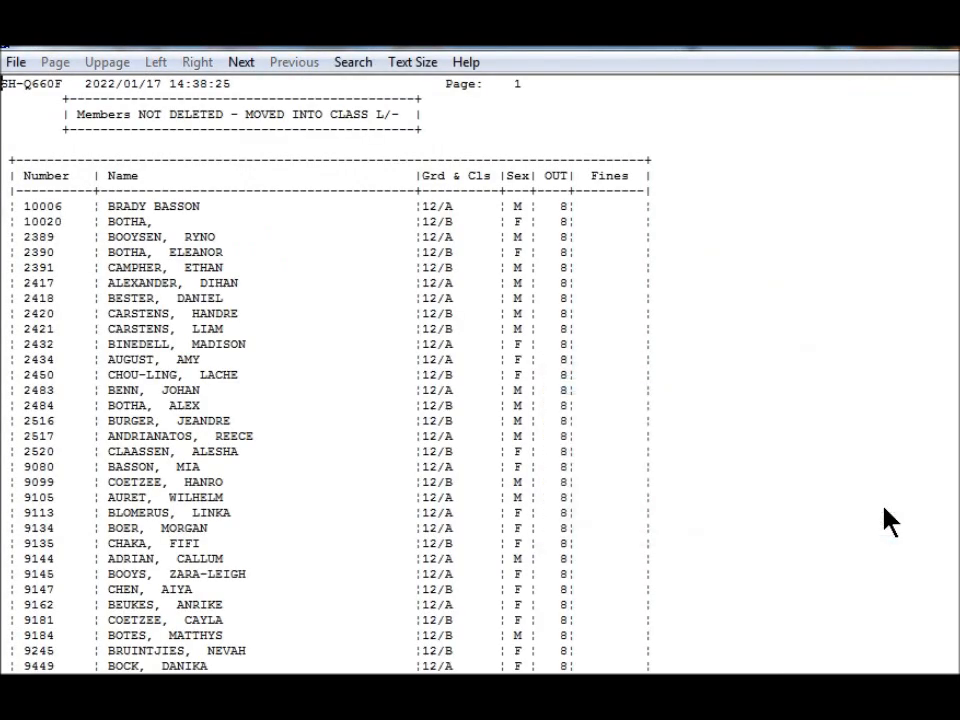
left_click(15, 62)
left_click(50, 88)
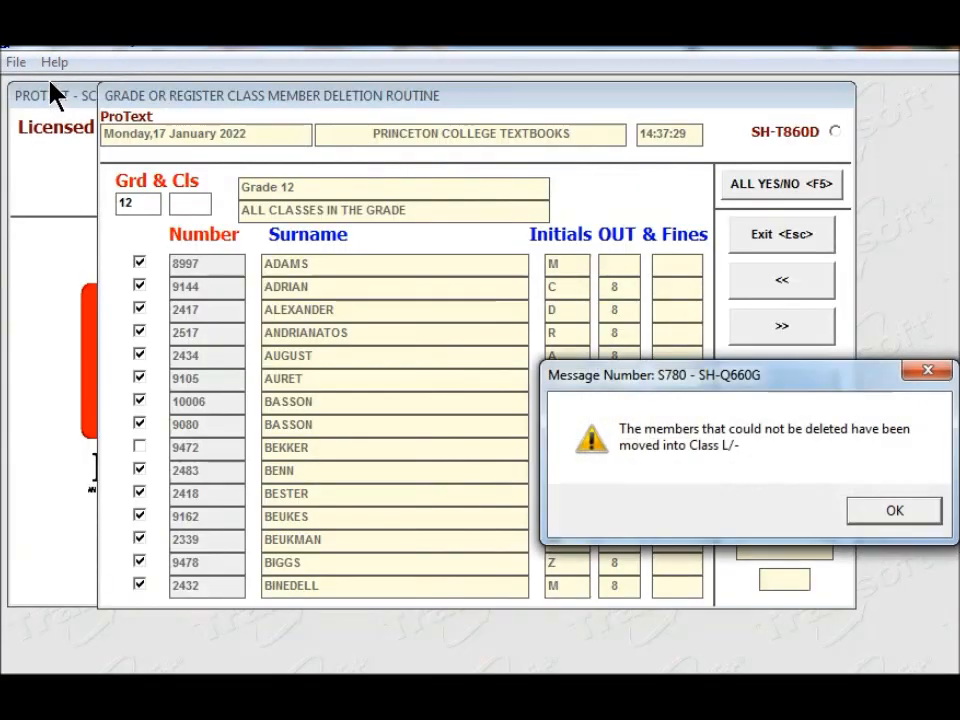
left_click(895, 514)
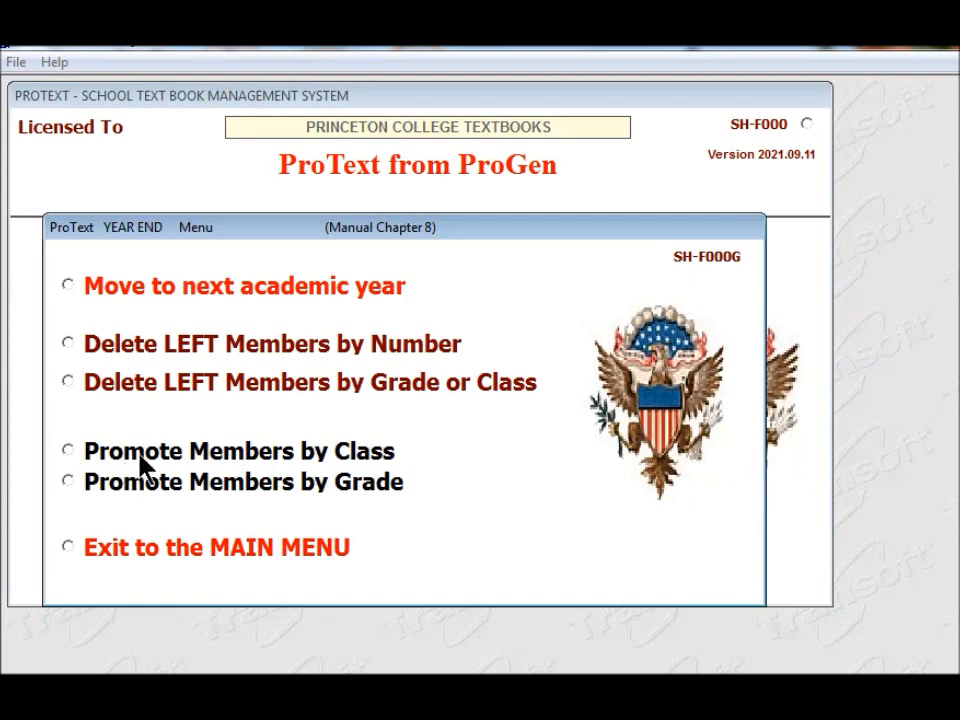
Open the promotion routine by class and set the new year's grade and class to 12 A.
left_click(68, 451)
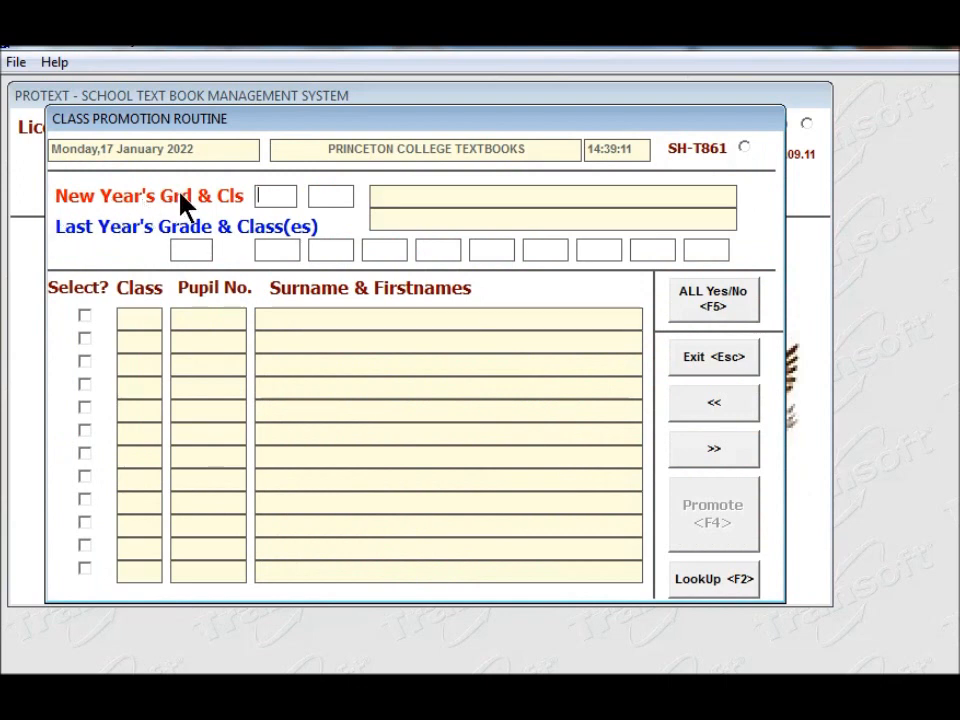
left_click(272, 200)
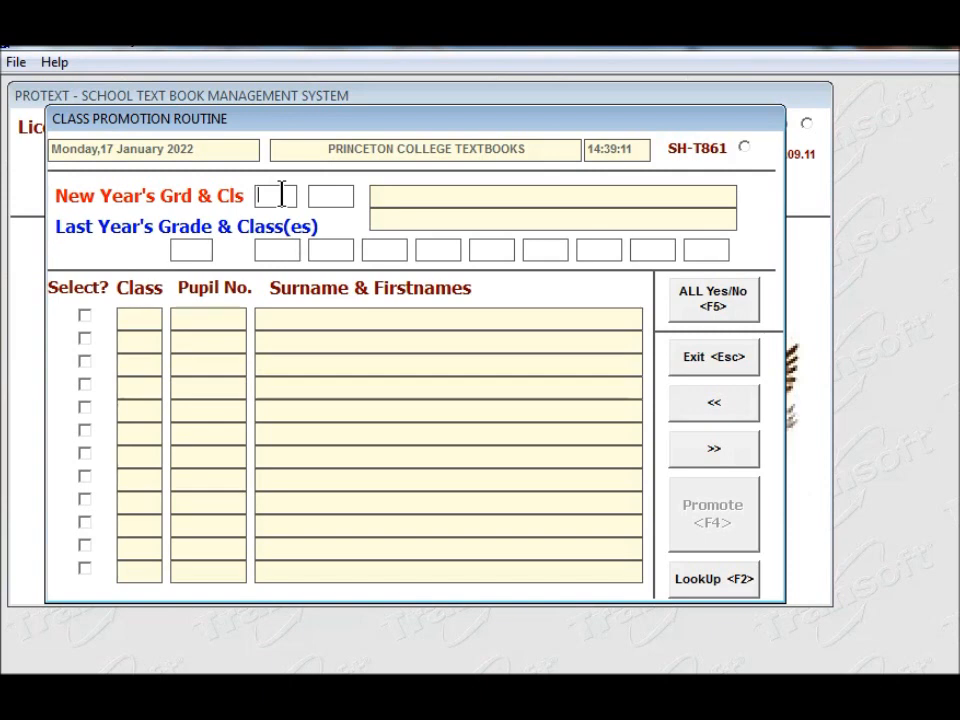
type("12")
key("Return")
type("A")
key("Return")
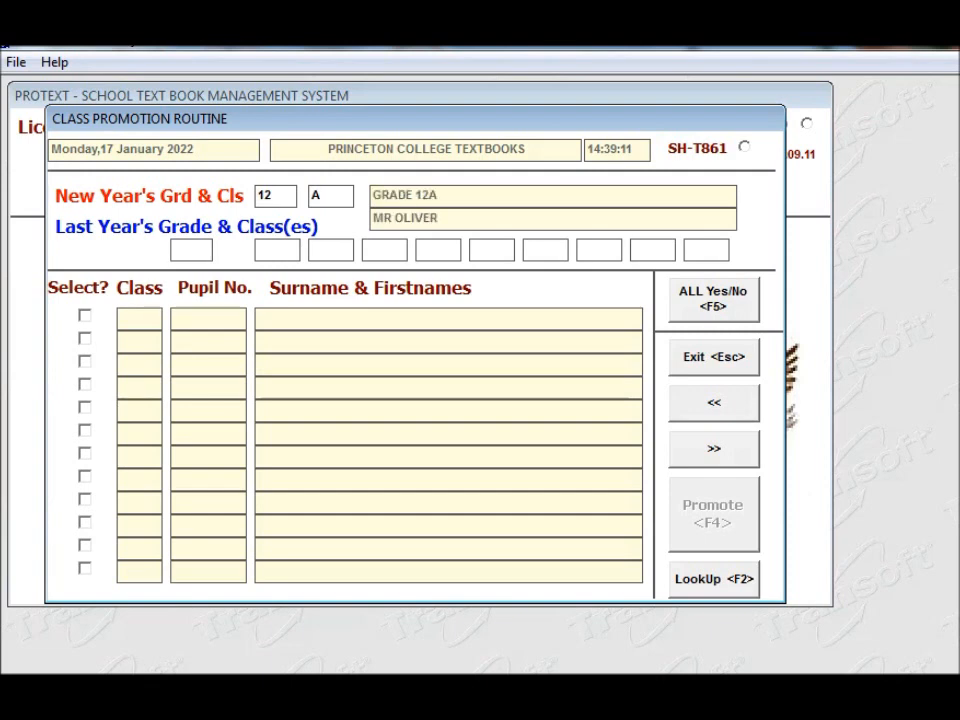
Set last year's grade to 11 with classes A, B and C, and list their members for promotion to 12 A.
type("11")
key("Return")
type("A")
key("Return")
type("B")
key("Return")
type("C")
key("Return")
key("Return")
key("Return")
key("Return")
key("Return")
key("Return")
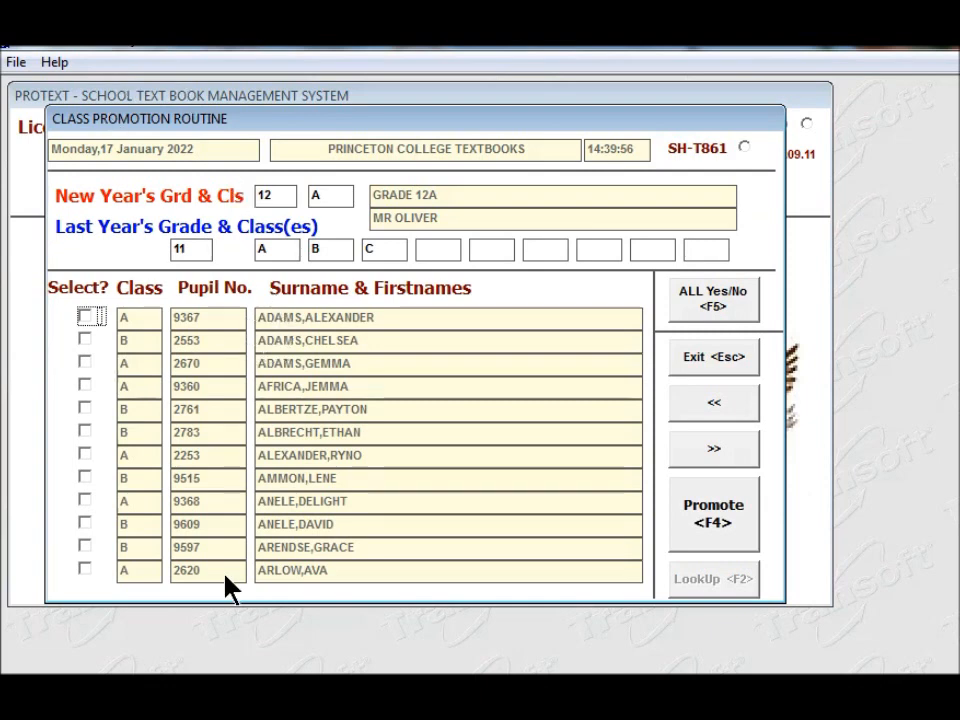
Promote the first, second, fourth, sixth, eighth and ninth listed members to 12 A and acknowledge the message.
left_click(85, 320)
left_click(86, 341)
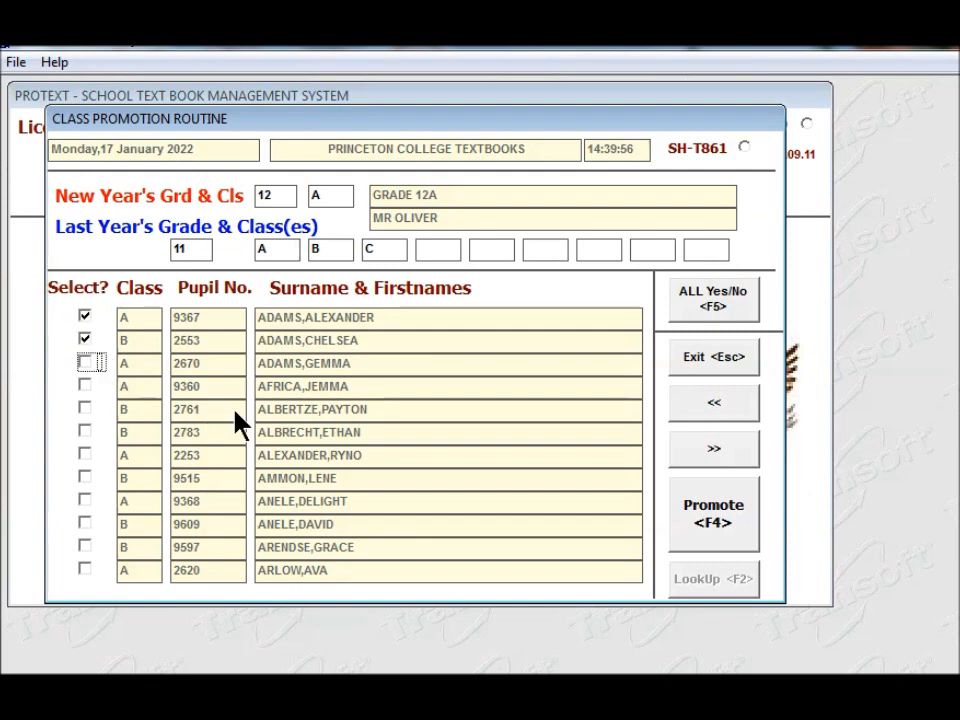
left_click(84, 386)
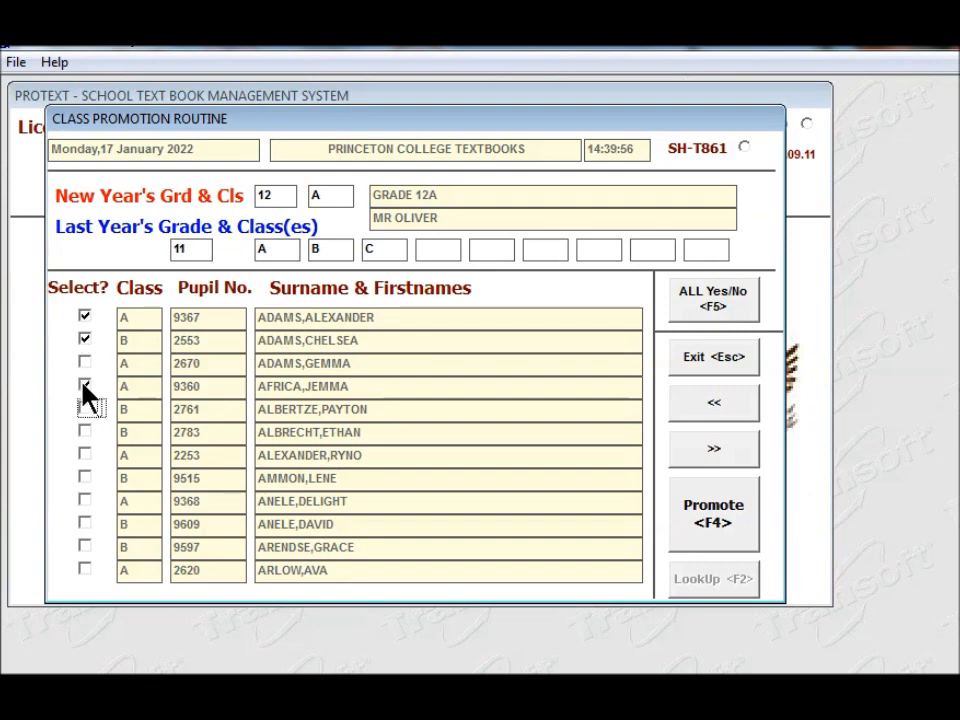
left_click(84, 434)
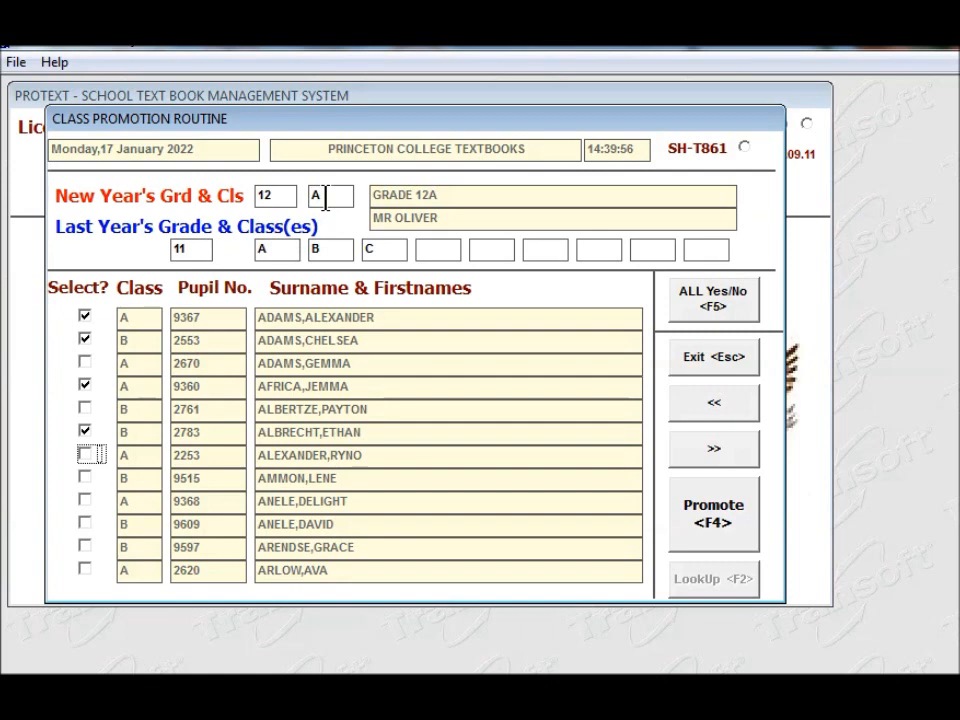
left_click(84, 481)
left_click(84, 501)
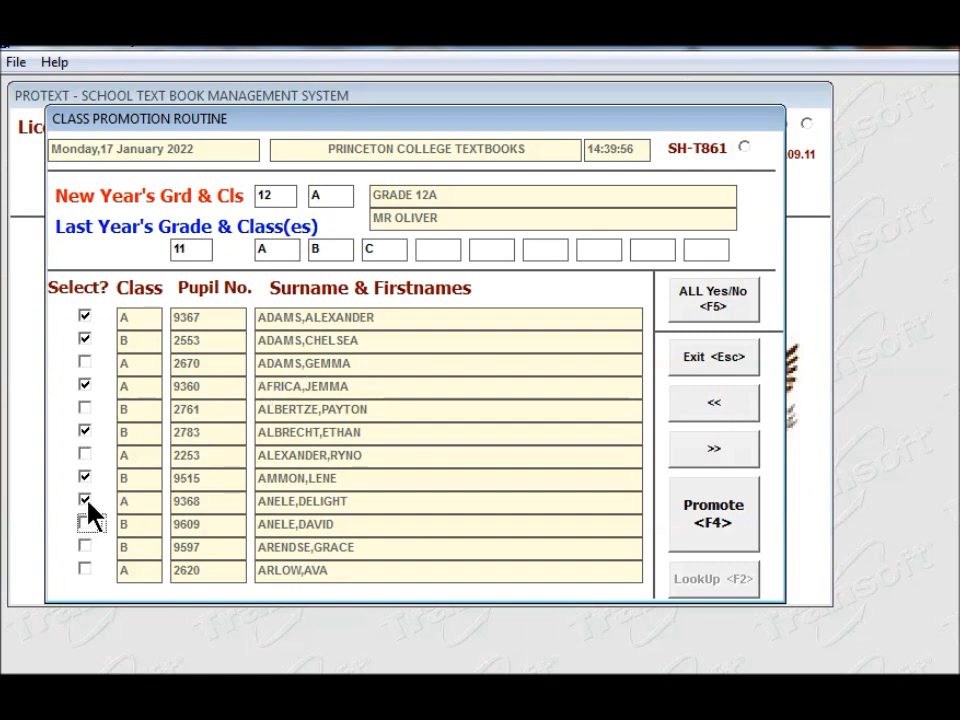
left_click(691, 510)
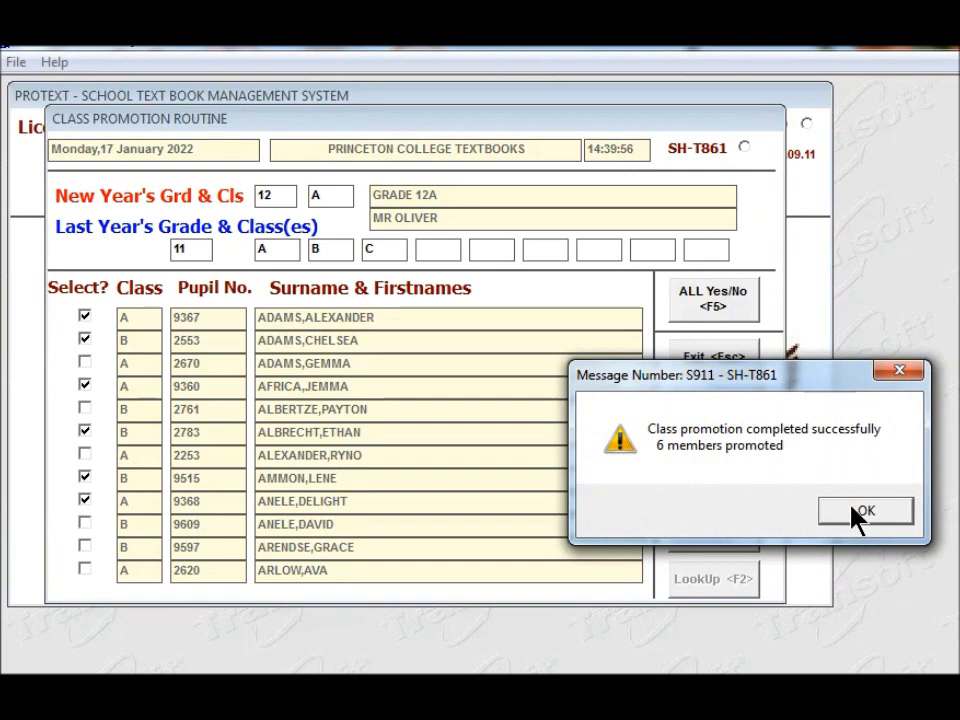
left_click(860, 516)
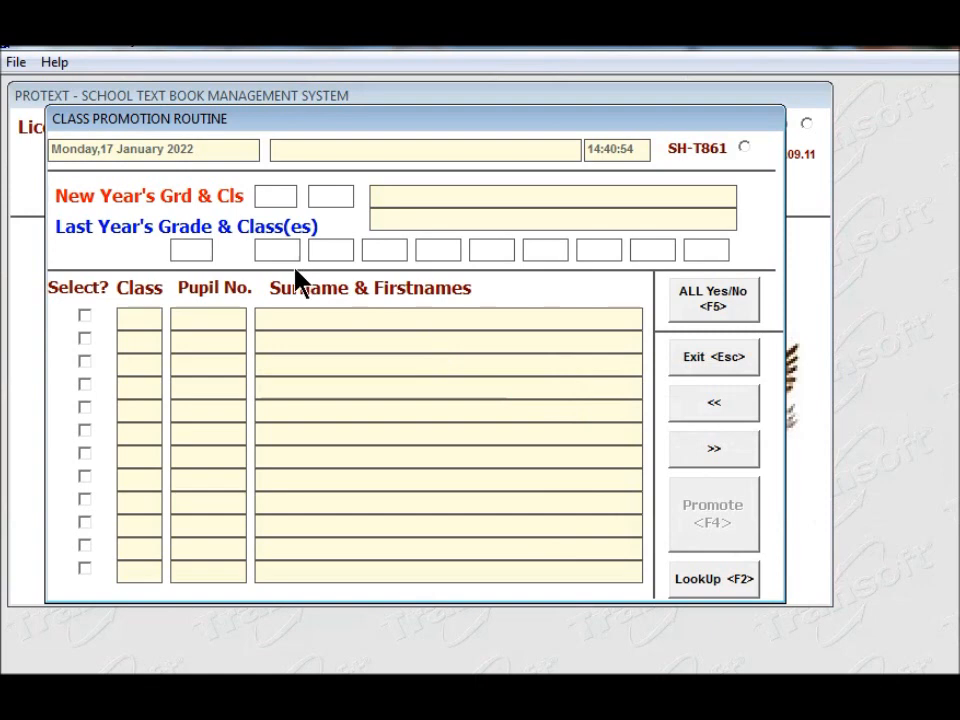
Set the new year's grade and class to 12 B for another promotion.
type("12")
key("Tab")
type("B")
key("Tab")
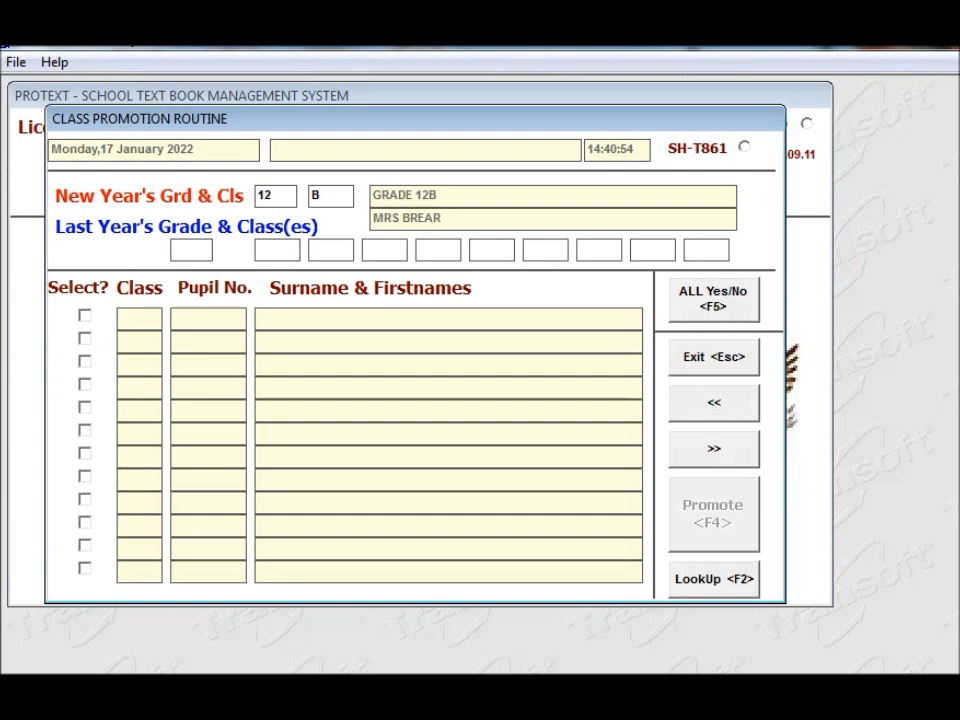
List the remaining members of last year's grade 11 classes A, B and C for promotion to 12 B.
type("11")
key("Tab")
type("A")
key("Tab")
type("B")
key("Tab")
type("C")
key("Tab")
key("Tab")
key("Tab")
key("Tab")
key("Tab")
key("Tab")
key("Tab")
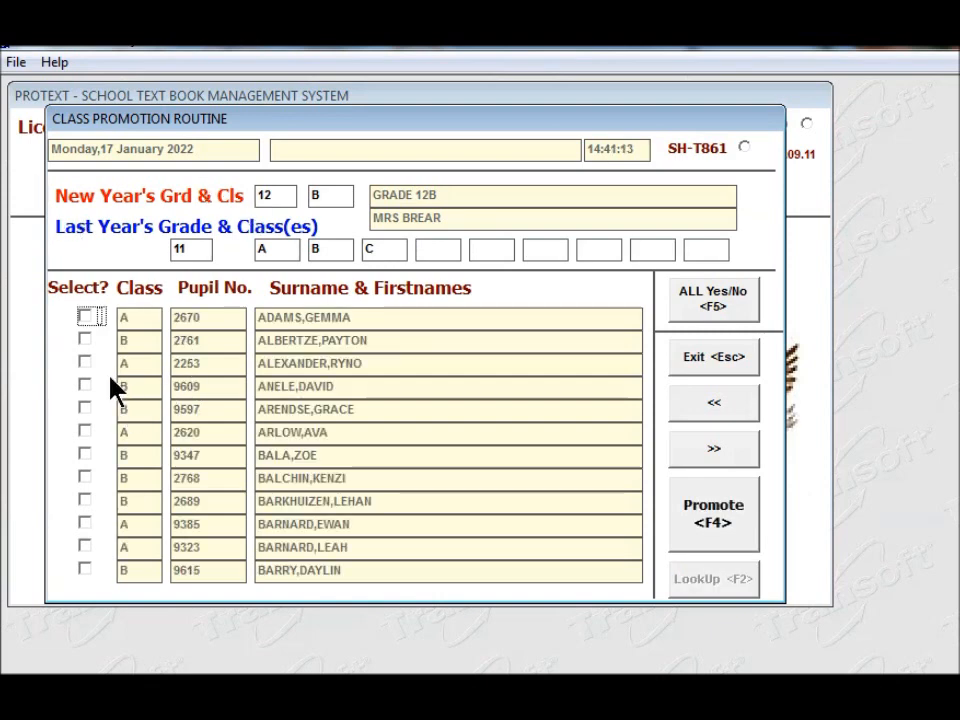
Select the first, second, fourth, seventh, ninth and twelfth members on the first page of the 12 B promotion list.
left_click(84, 317)
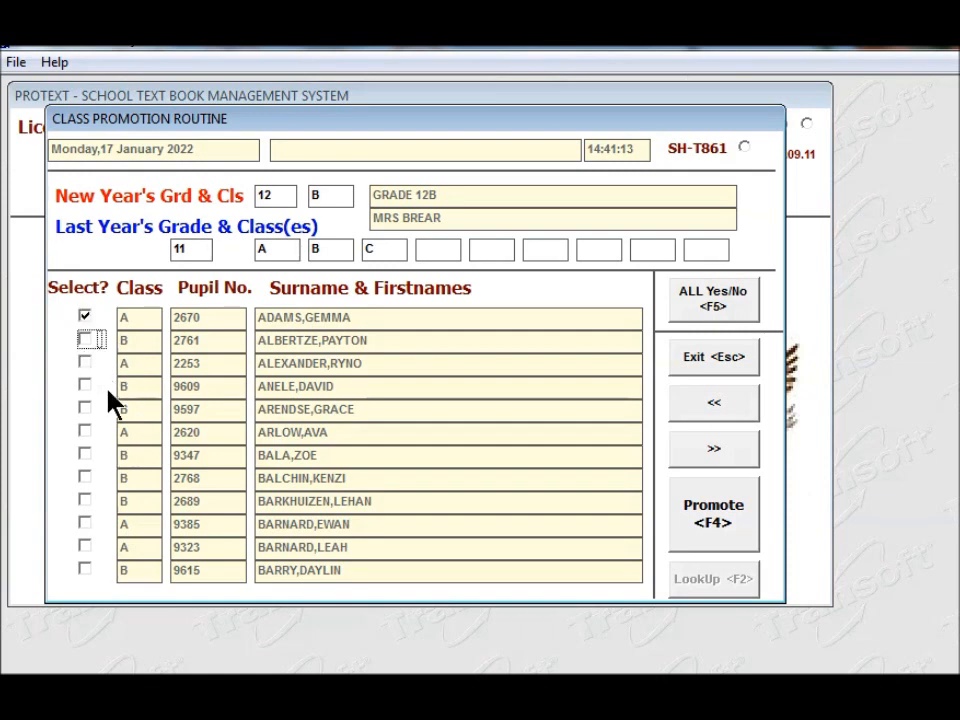
left_click(86, 341)
left_click(85, 387)
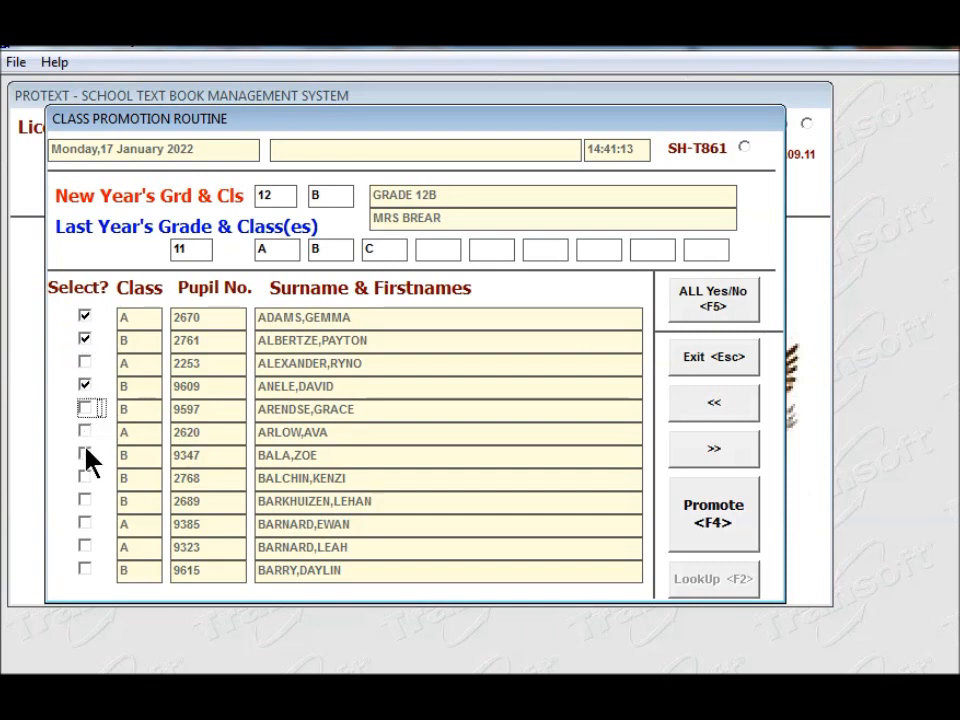
left_click(86, 457)
left_click(88, 505)
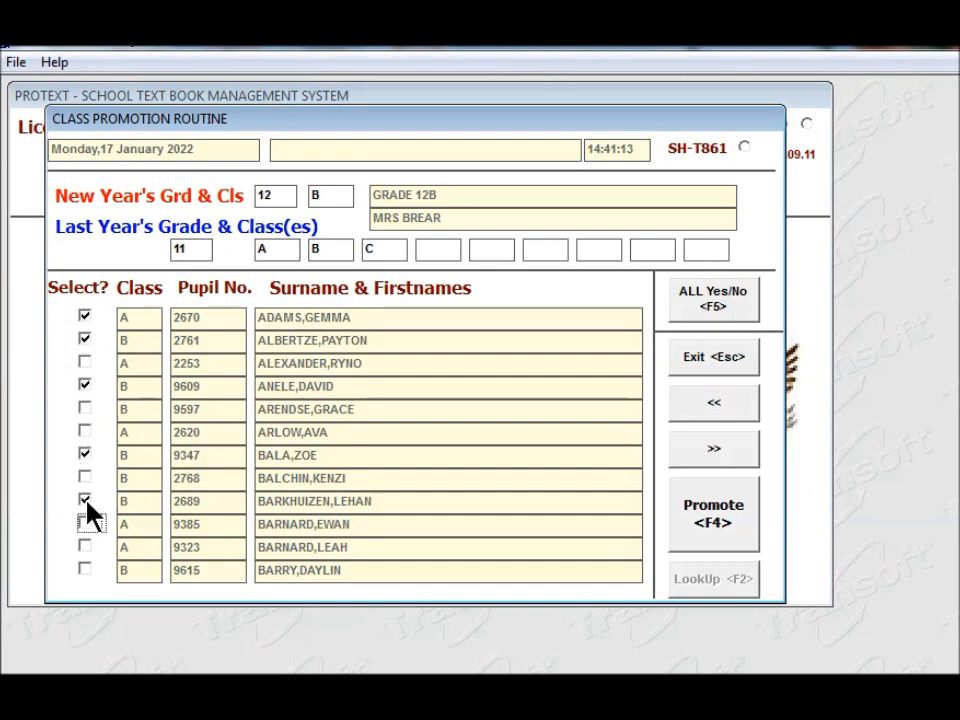
left_click(85, 570)
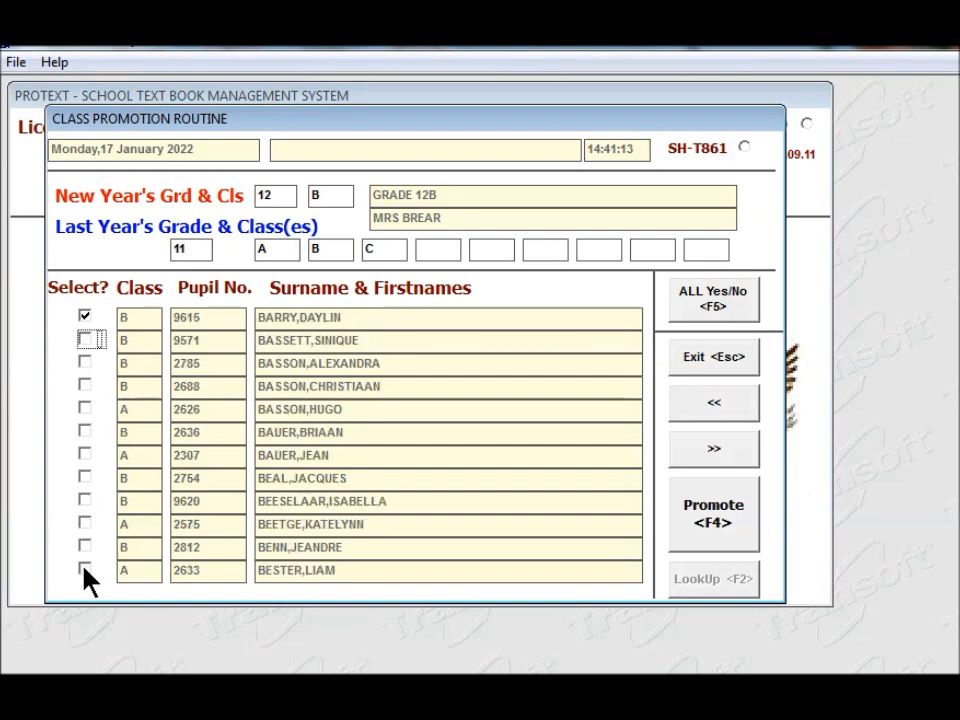
Select the second, fifth, seventh, tenth and twelfth members on the second page of the 12 B promotion list.
left_click(85, 340)
left_click(85, 409)
left_click(85, 455)
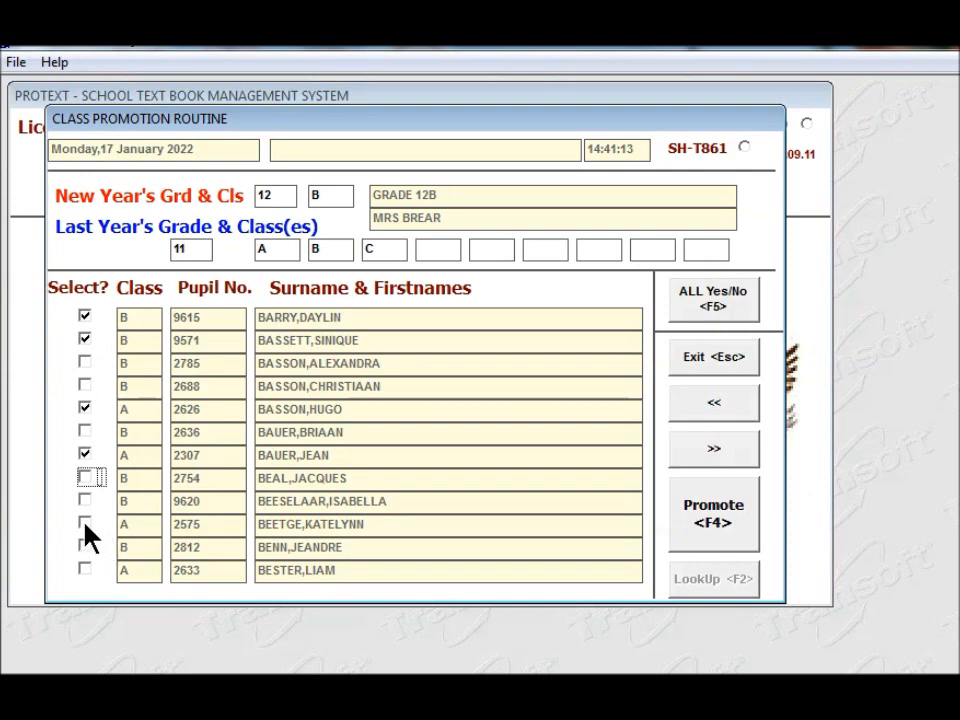
left_click(85, 524)
left_click(85, 568)
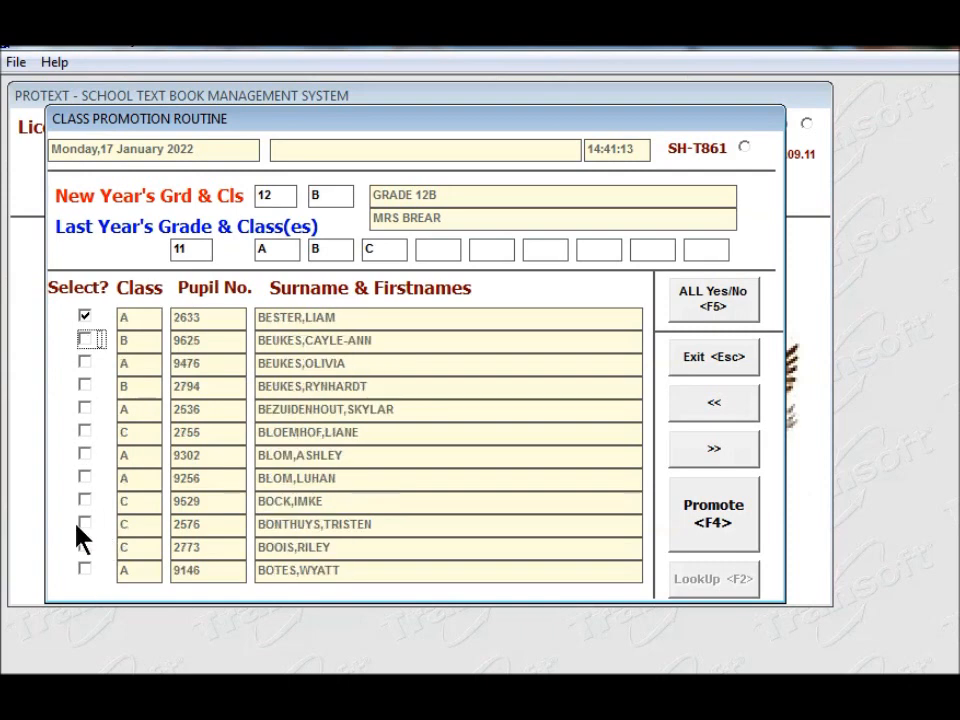
Add the fourth and eighth members on the third page, promote the whole selection to 12 B, and acknowledge the message.
left_click(85, 386)
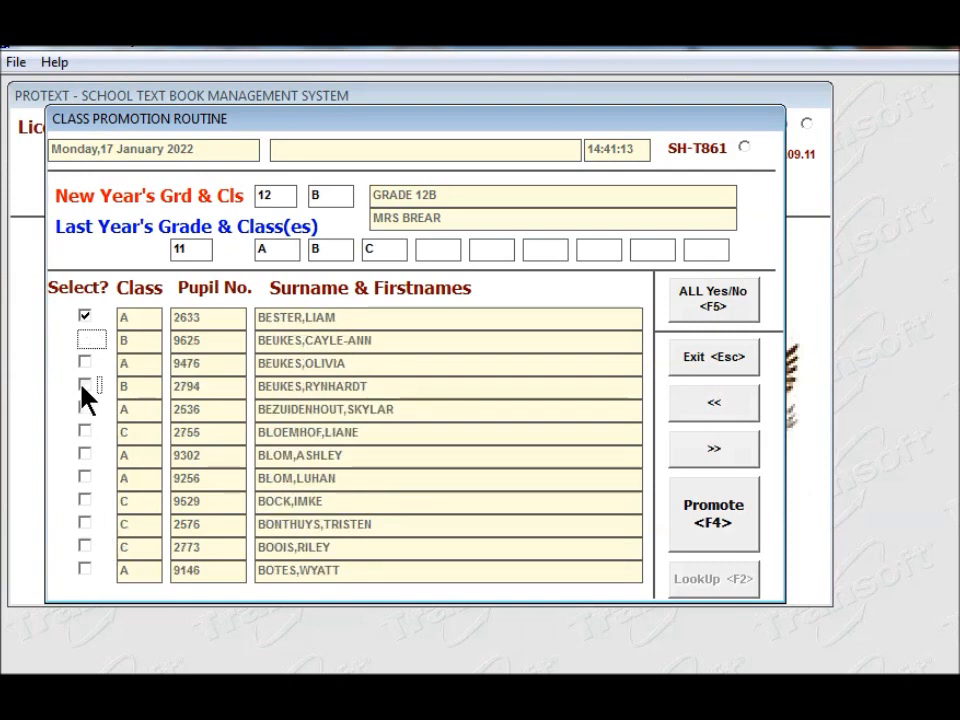
left_click(85, 478)
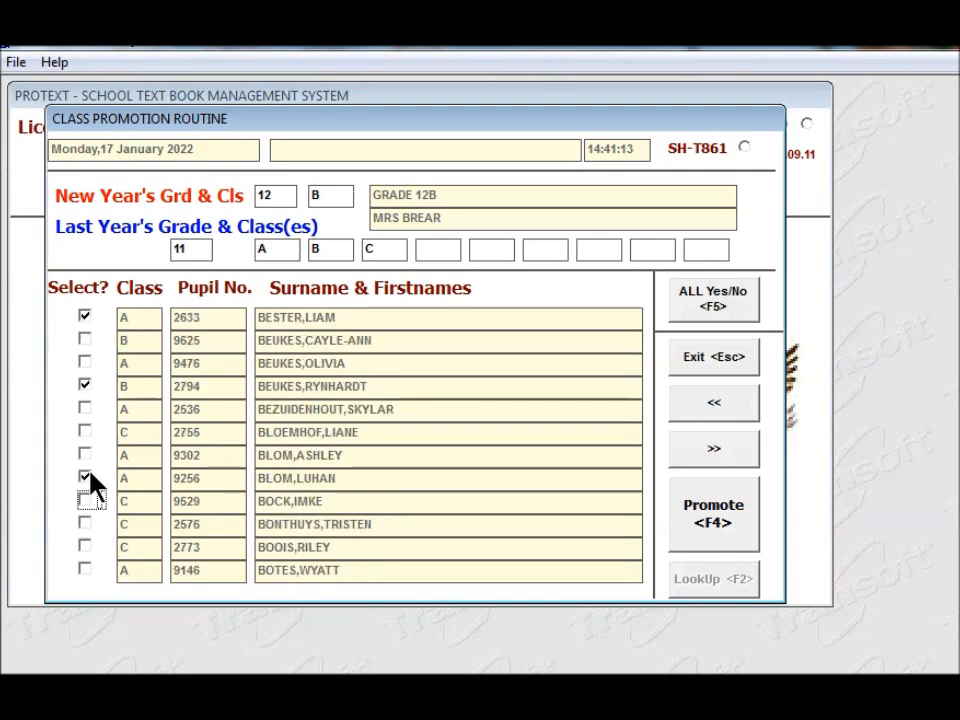
left_click(713, 525)
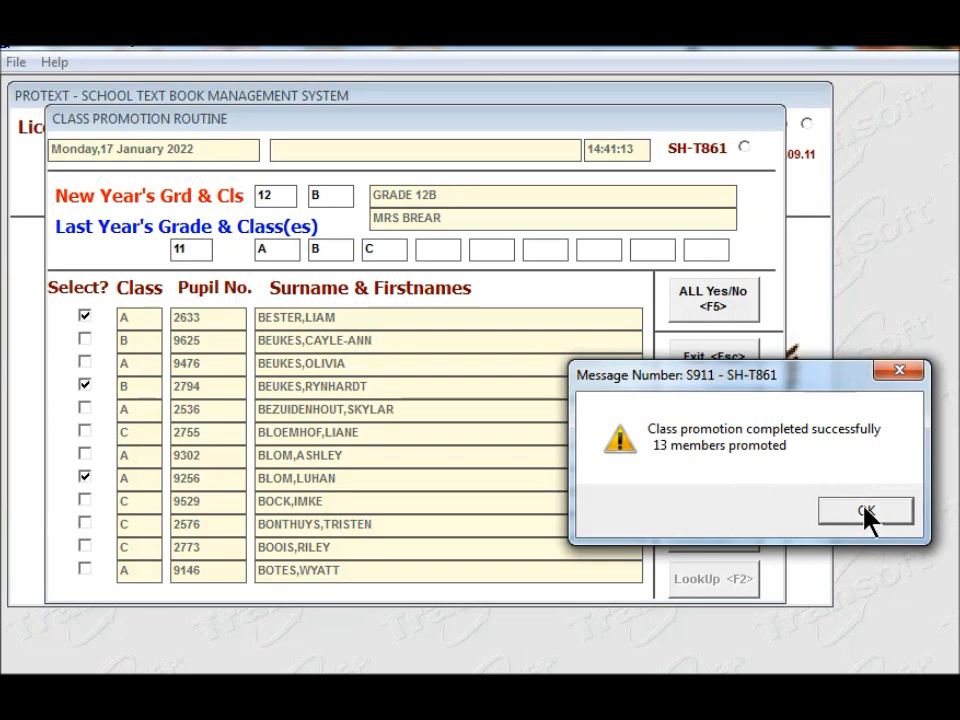
left_click(866, 511)
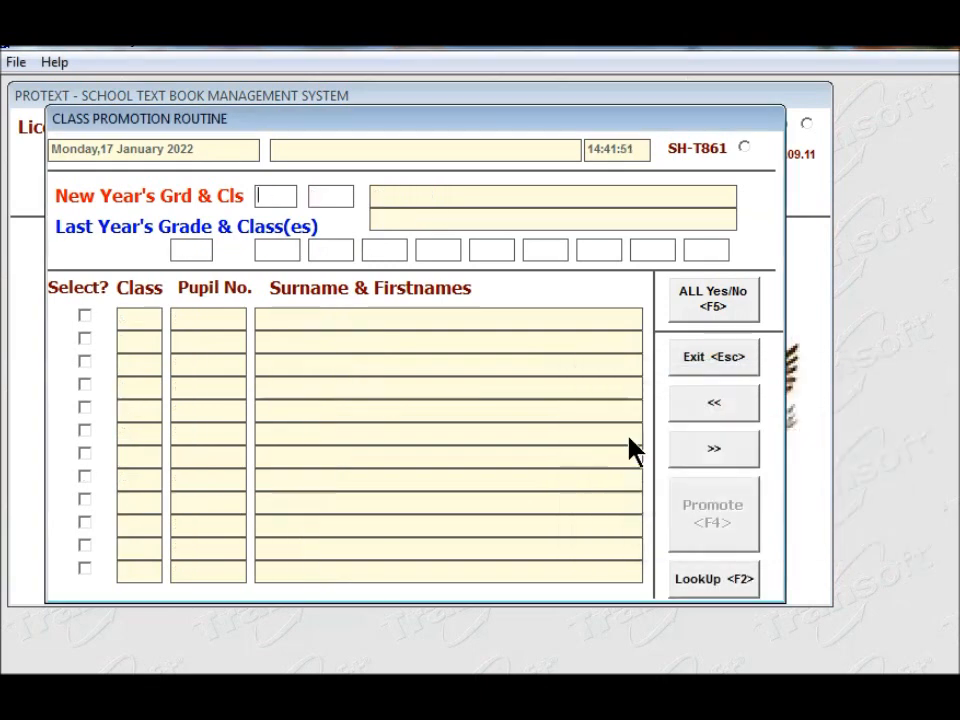
Set the new year's grade and class to 12 C for the following promotion.
type("12")
key("Tab")
type("C")
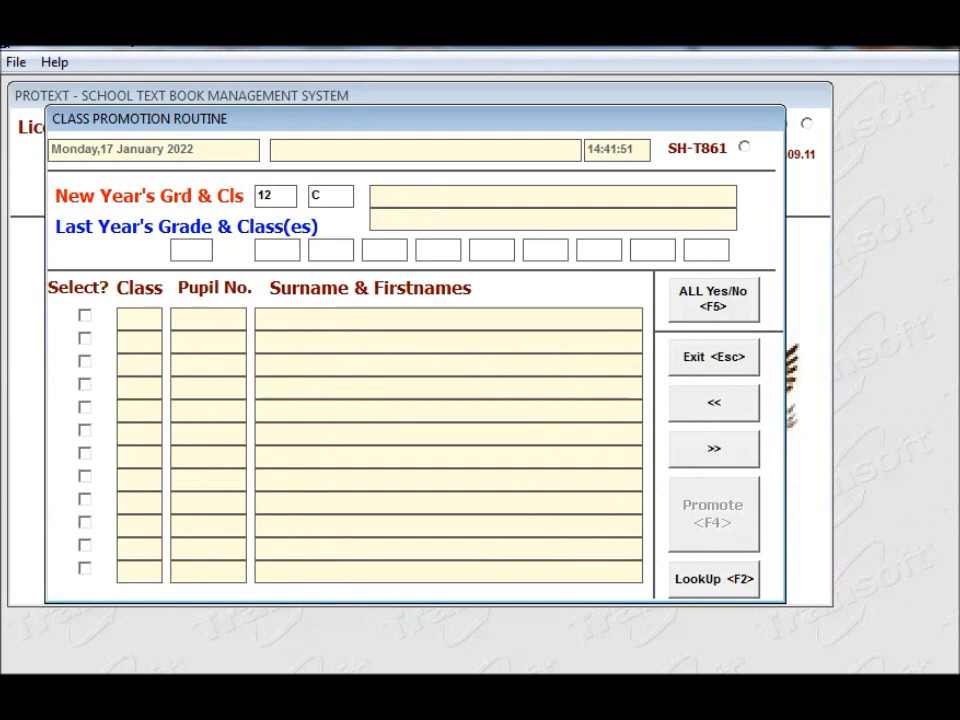
key("Tab")
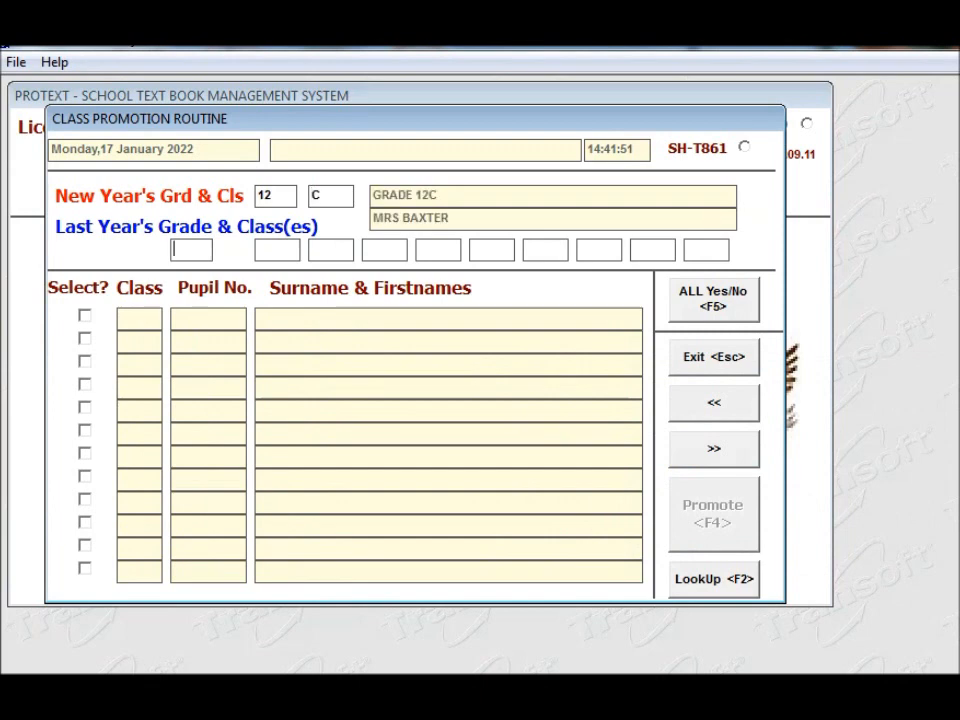
List the members of last year's grade 11 classes A, B and C for promotion.
type("11")
key("Tab")
type("A")
key("Tab")
type("B")
key("Tab")
type("C")
key("Tab")
key("Tab")
key("Tab")
key("Tab")
key("Tab")
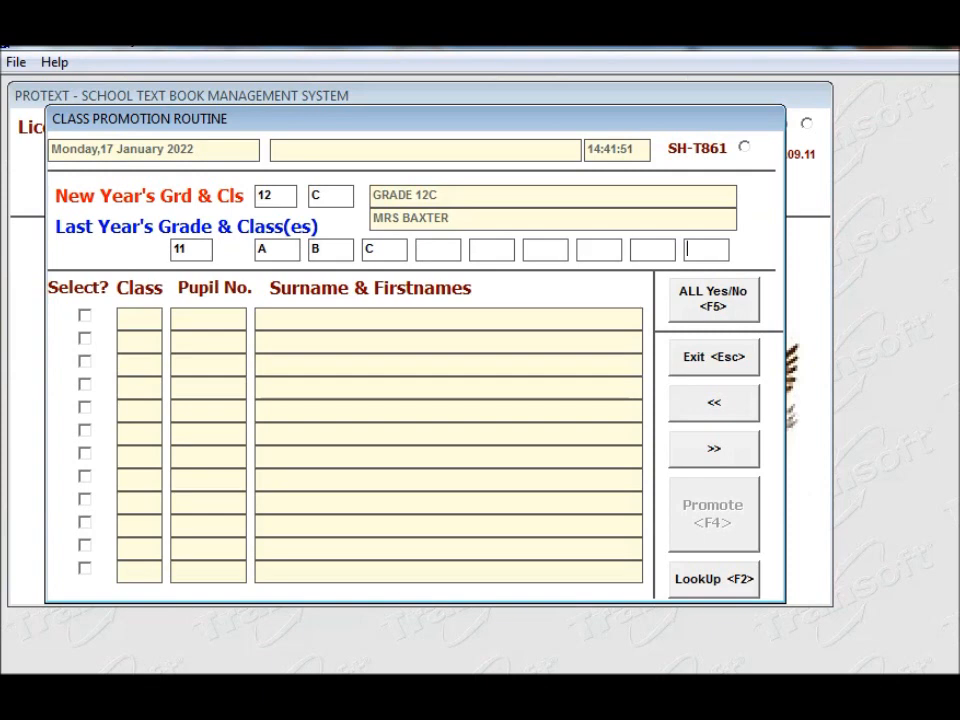
key("Tab")
key("Tab")
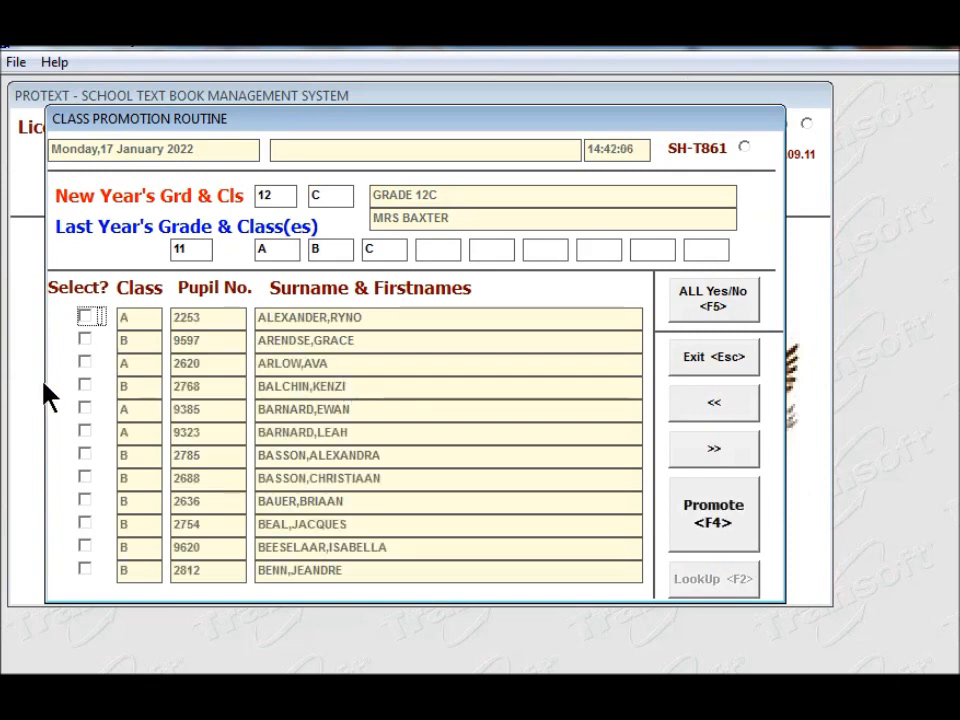
Select all twelve members on the first page of the 12 C promotion list.
left_click(86, 341)
left_click(85, 410)
left_click(85, 317)
left_click(86, 364)
left_click(86, 386)
left_click(85, 432)
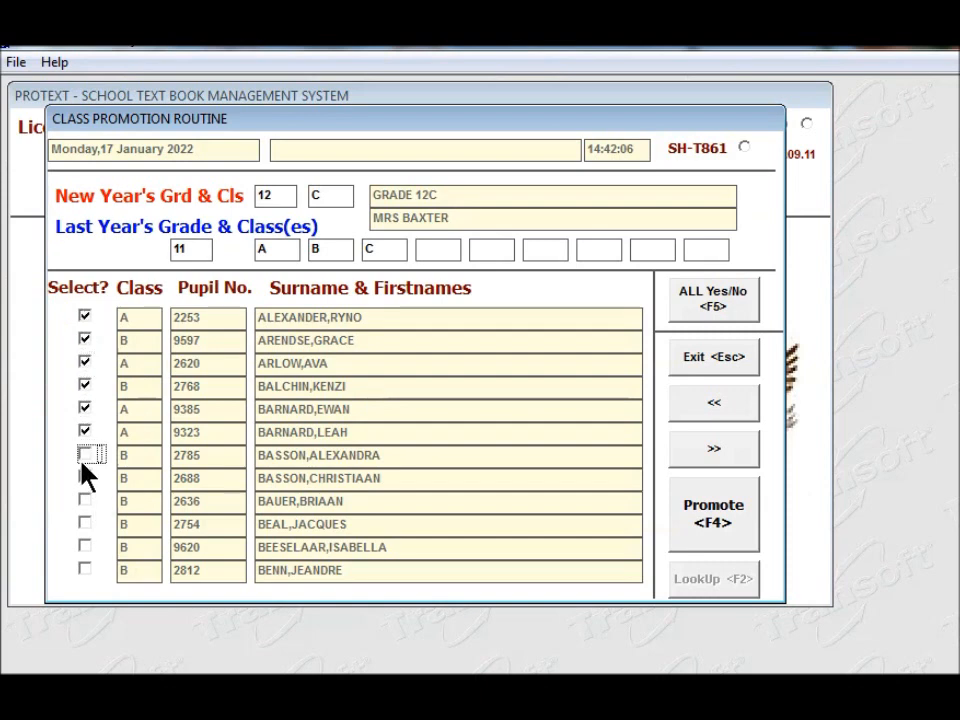
left_click(86, 456)
left_click(86, 479)
left_click(86, 502)
left_click(86, 524)
left_click(86, 547)
left_click(86, 570)
Promote the selected members to 12 C and acknowledge the message.
left_click(710, 450)
left_click(724, 536)
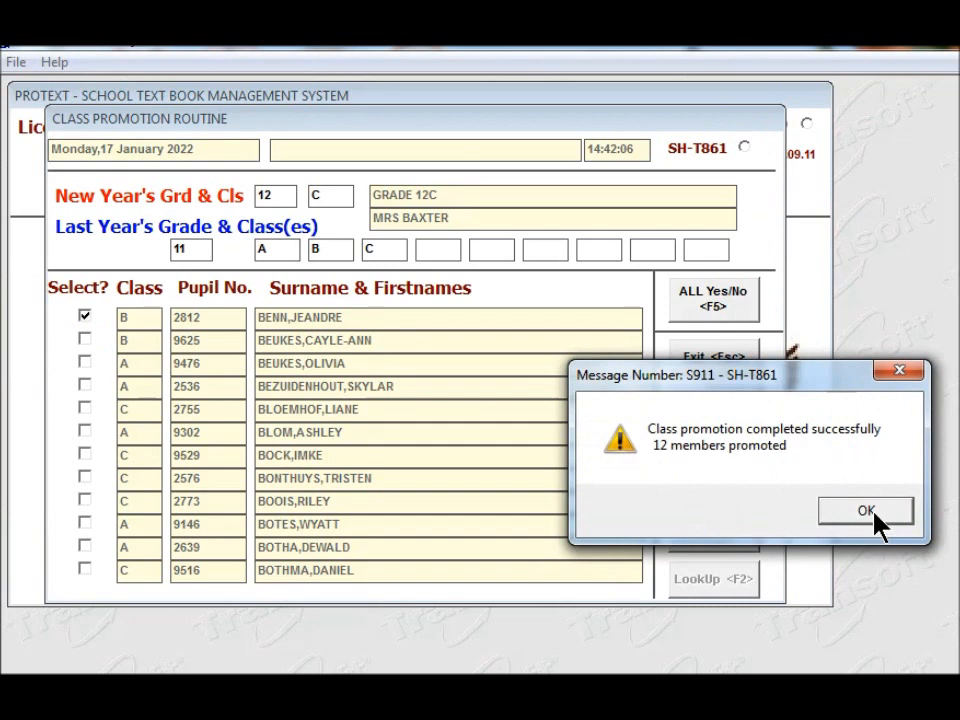
left_click(866, 511)
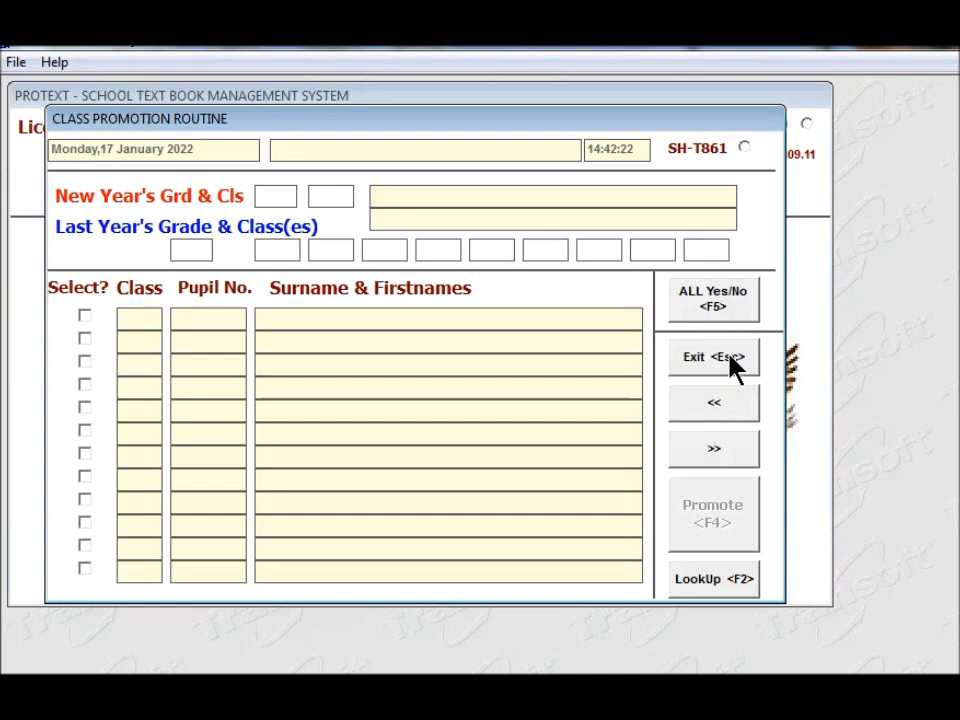
Leave the year-end routines and display the Class Lists report for all grades and classes.
left_click(705, 364)
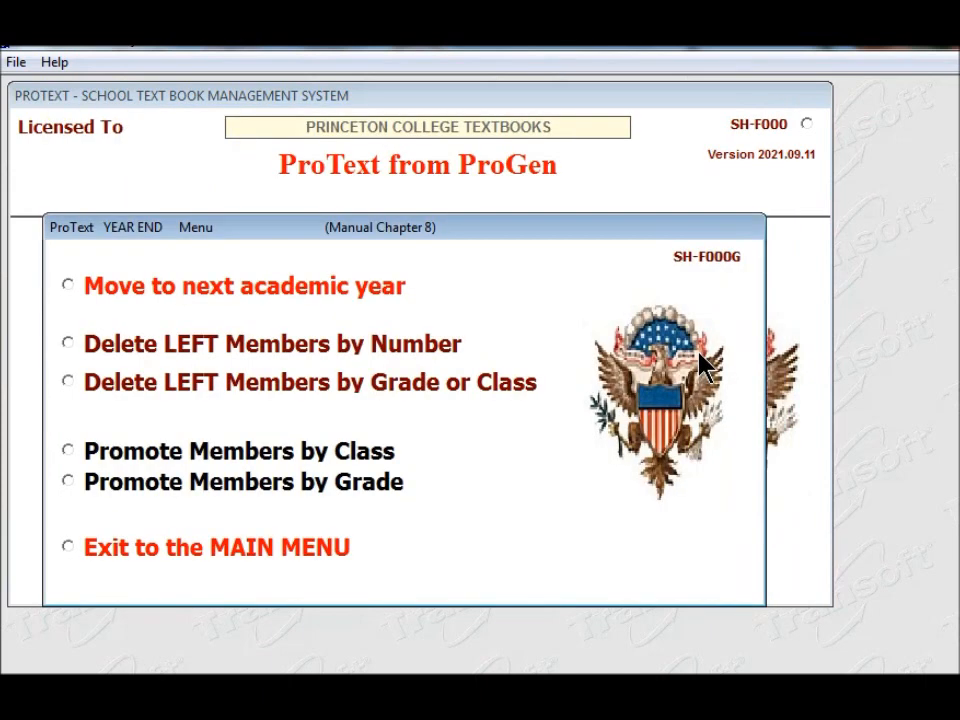
left_click(171, 548)
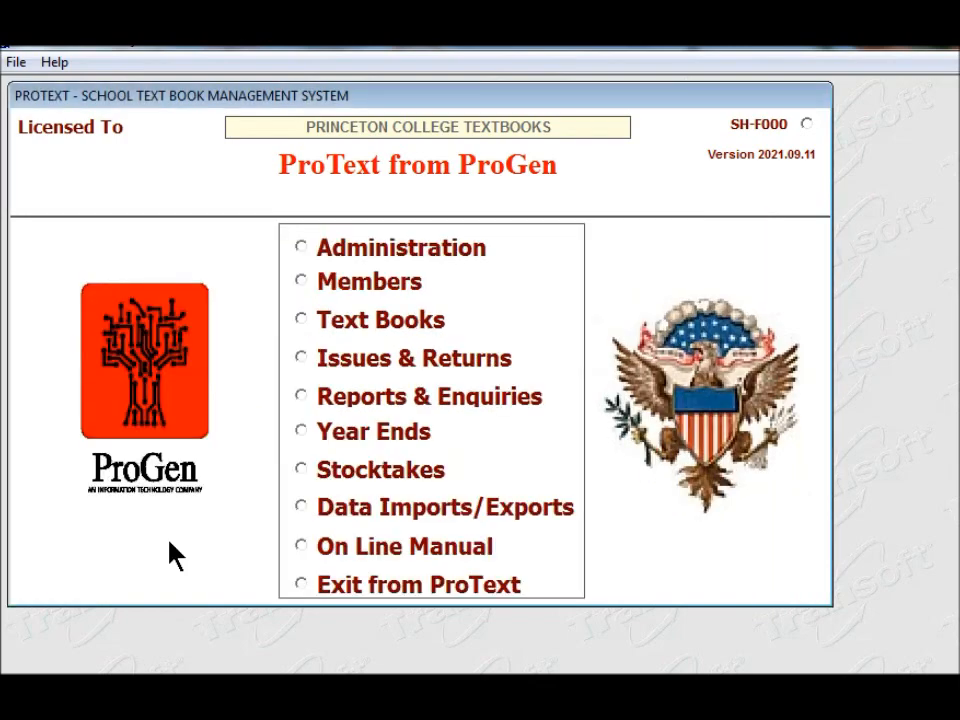
left_click(350, 400)
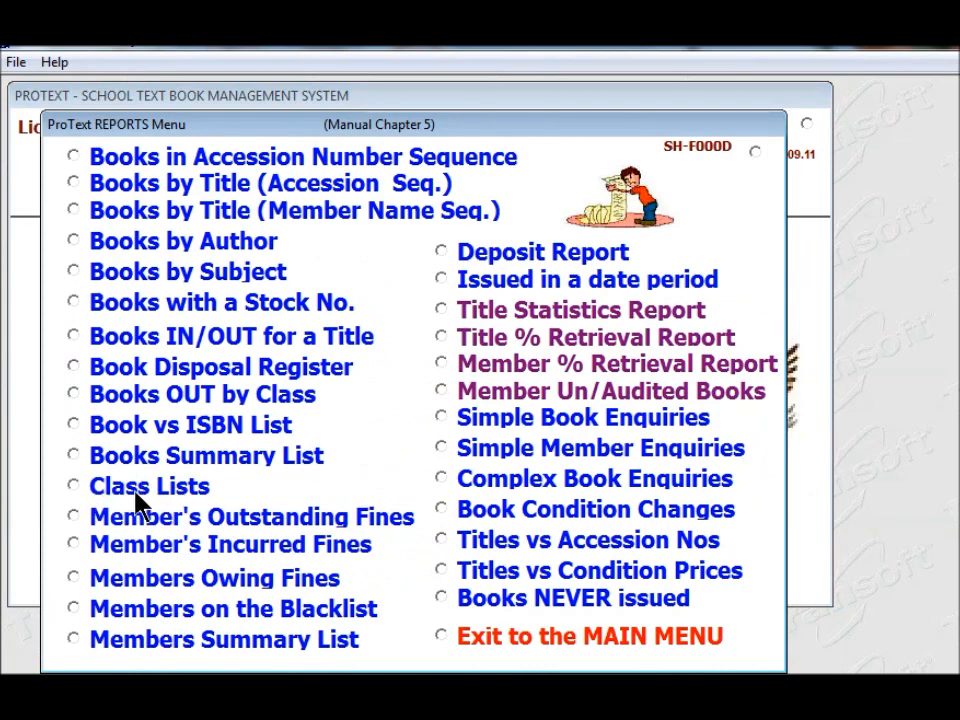
left_click(76, 486)
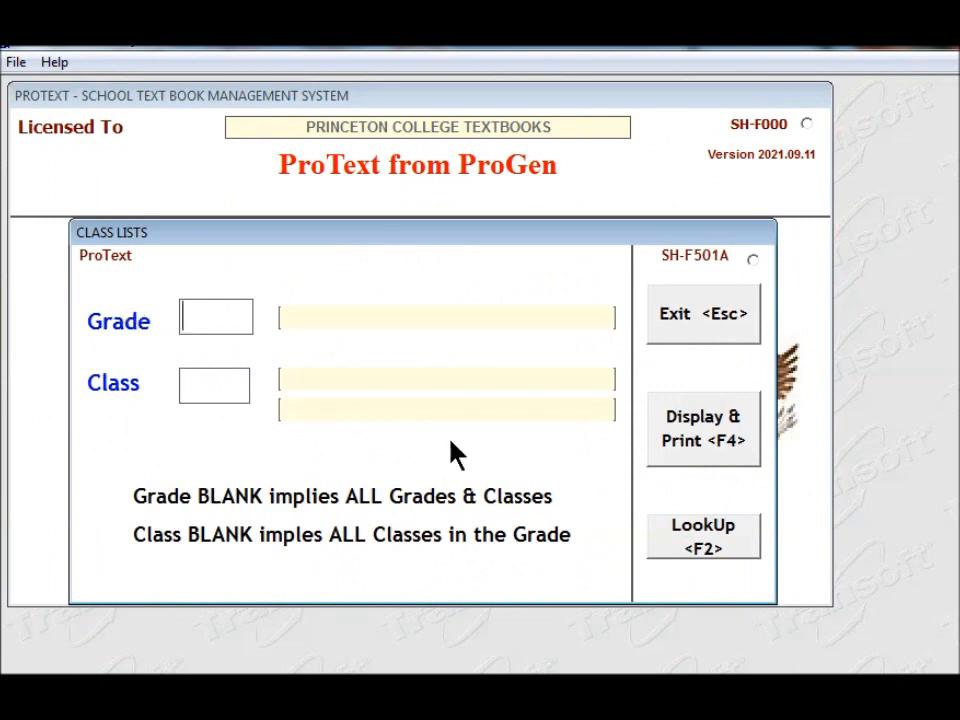
left_click(706, 442)
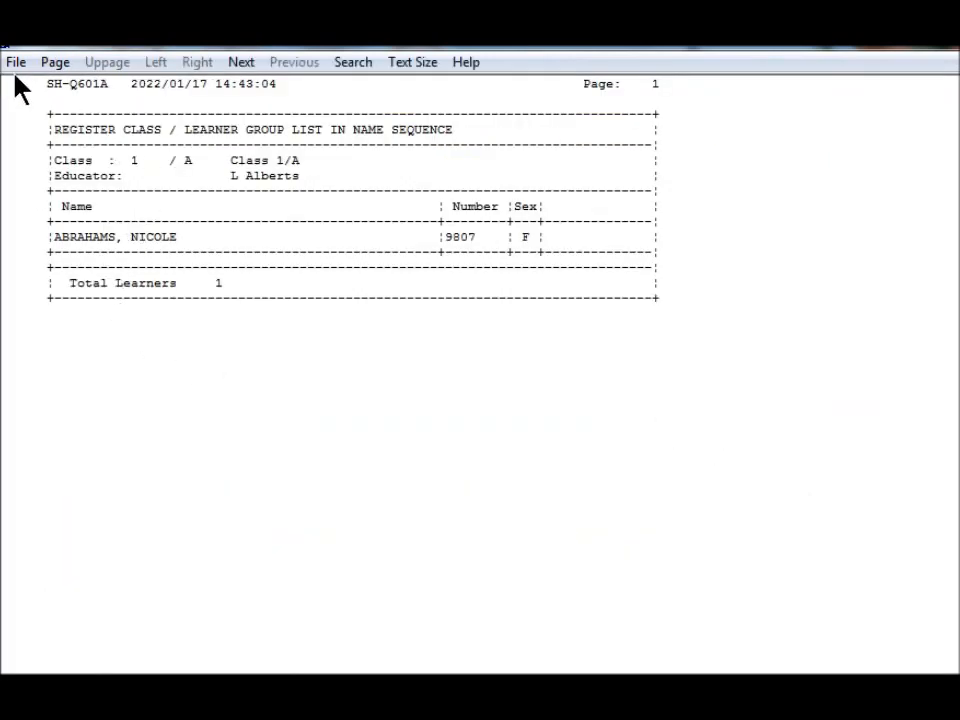
Page through the class lists up to page 5, close the report and return to the main menu.
left_click(242, 64)
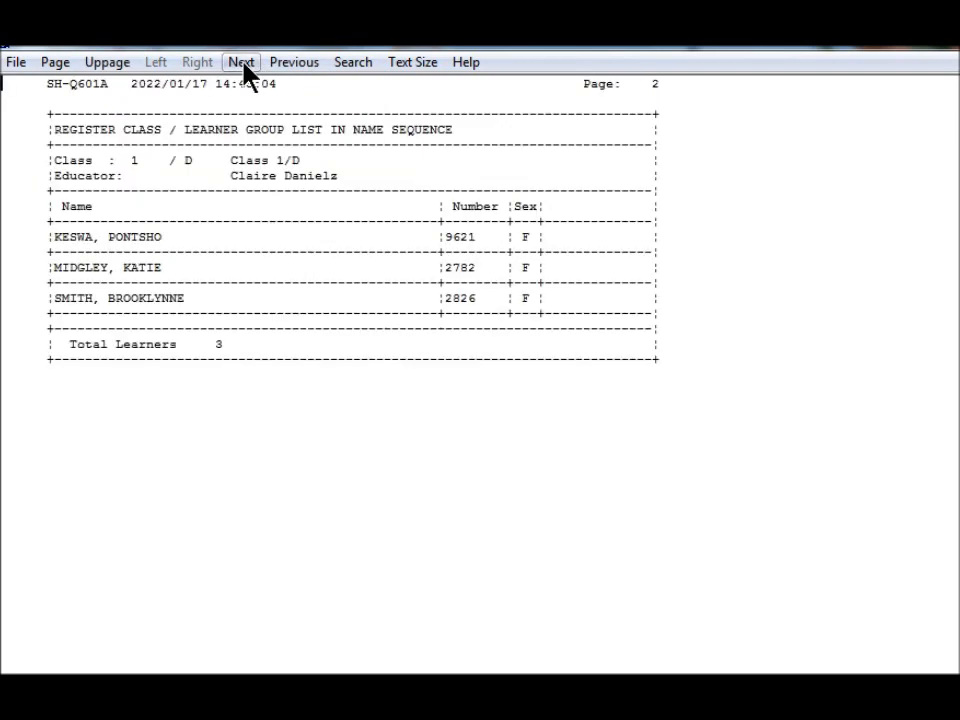
left_click(242, 64)
left_click(242, 64)
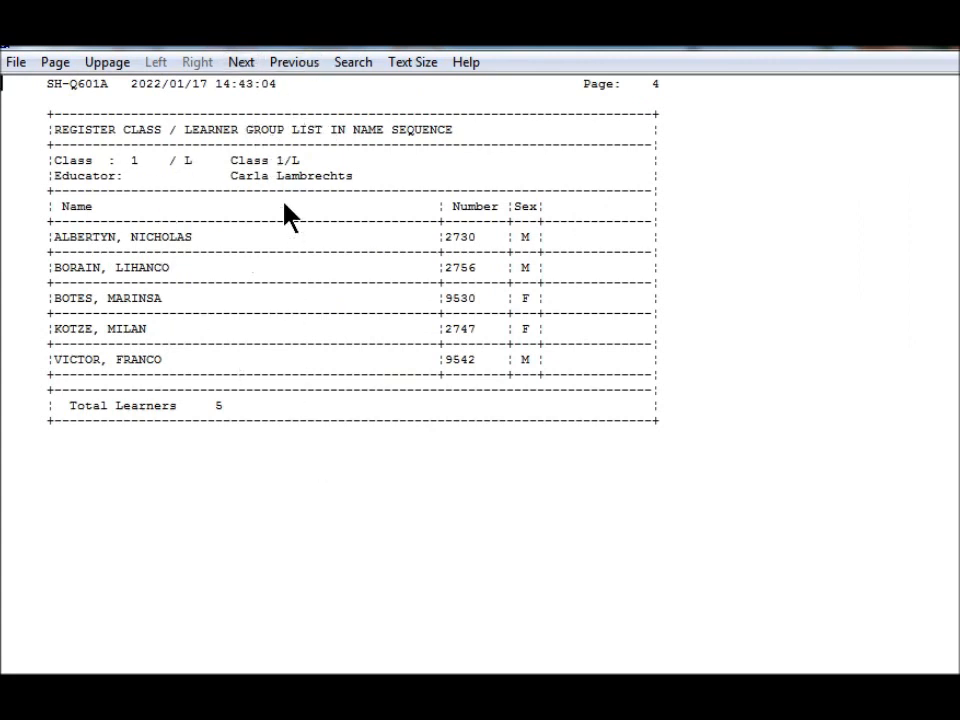
left_click(242, 64)
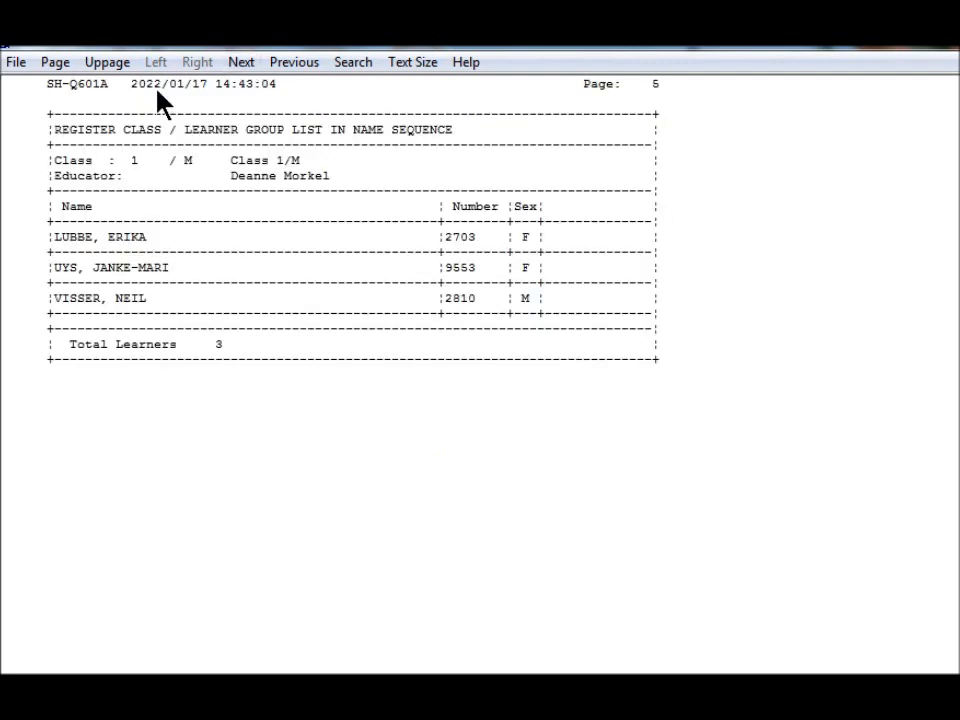
left_click(15, 64)
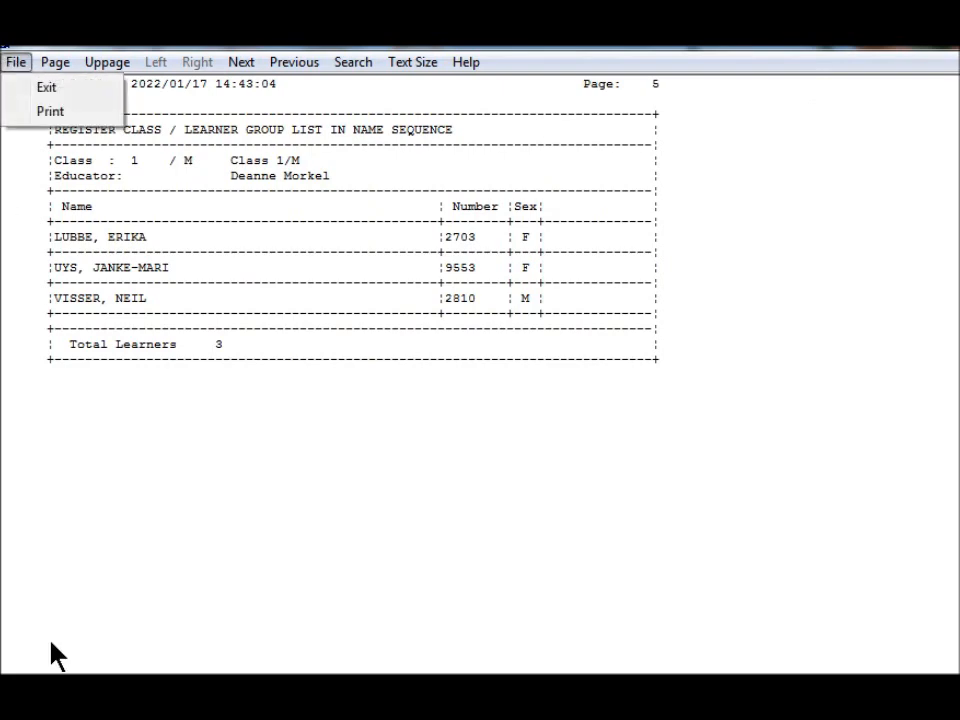
left_click(47, 90)
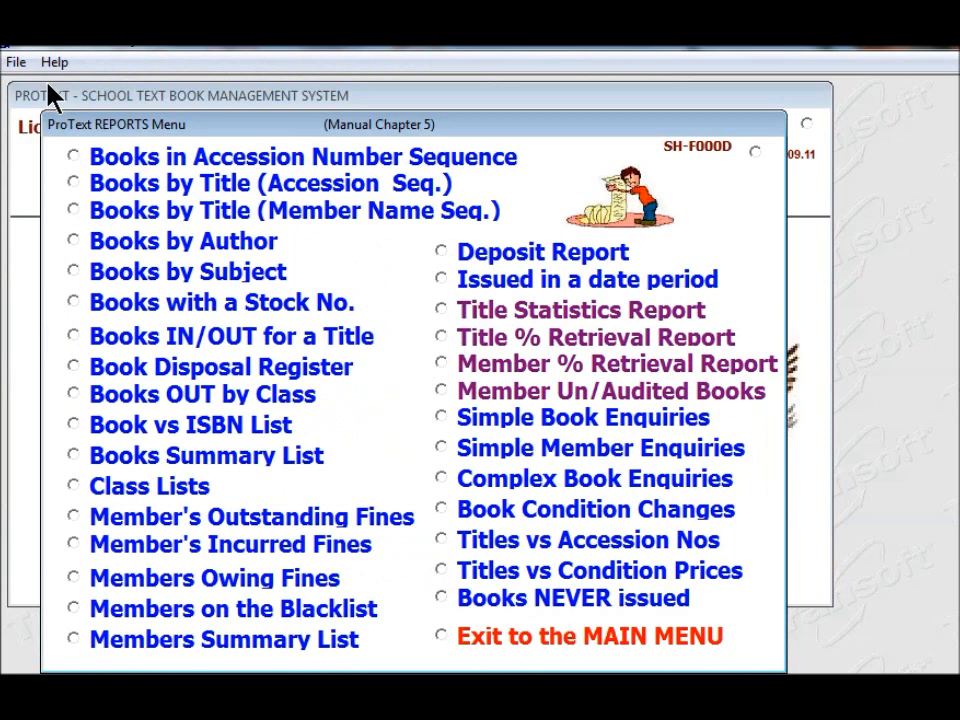
left_click(551, 637)
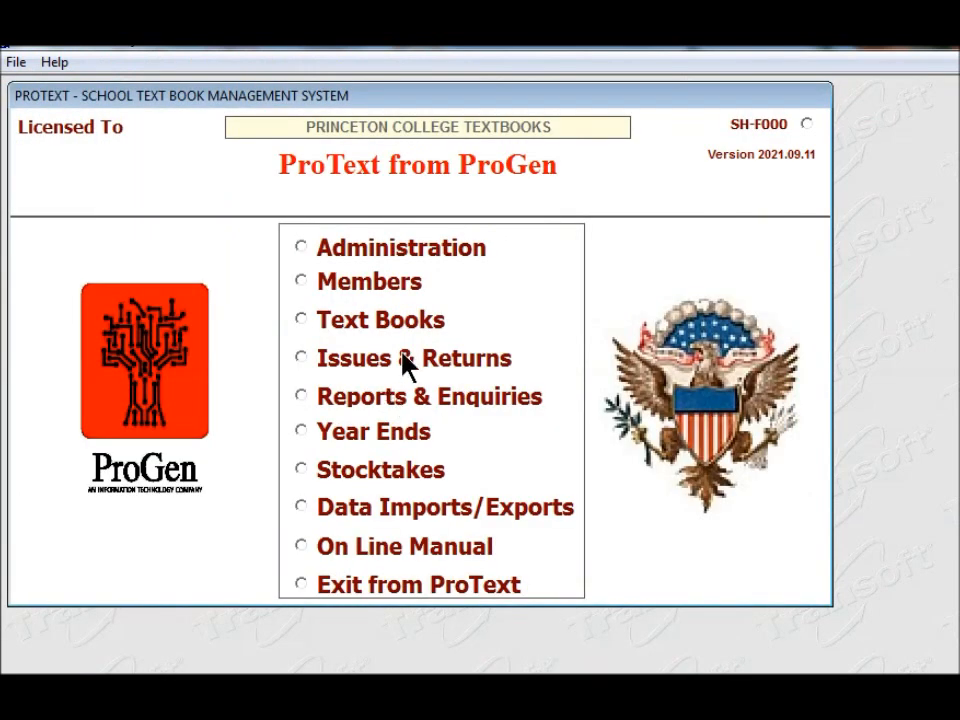